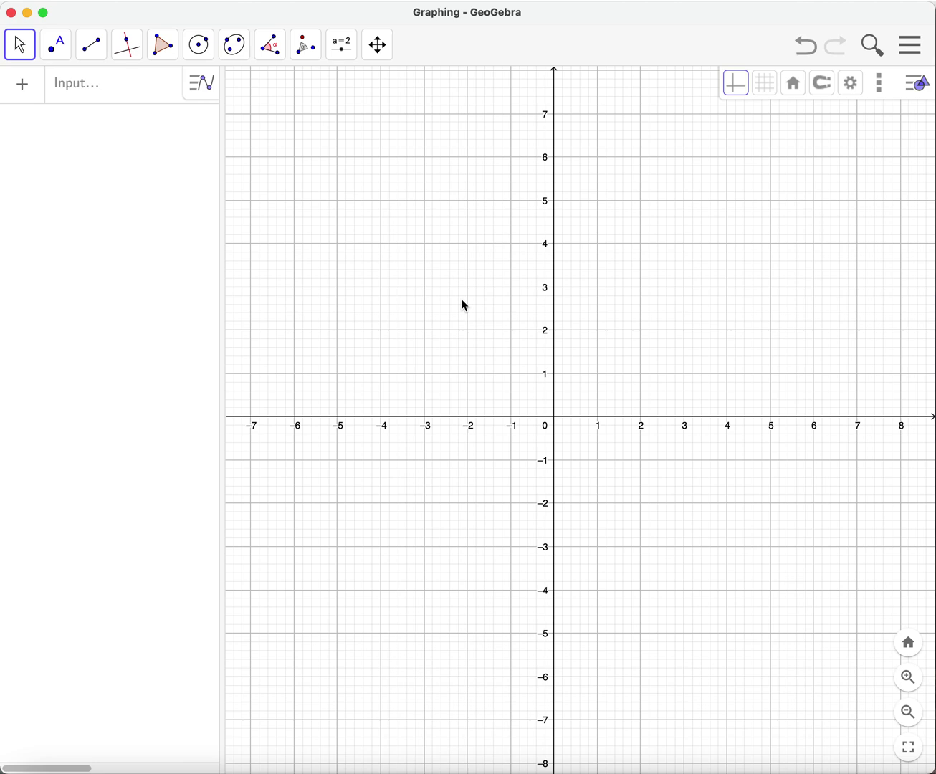
# - Place a point at the origin and narrow the object list so the graph fills almost the full width
pyautogui.moveTo(564, 380)
pyautogui.mouseDown()
pyautogui.moveTo(588, 390)
pyautogui.moveTo(580, 416)
pyautogui.moveTo(594, 390)
pyautogui.moveTo(573, 373)
pyautogui.mouseUp()
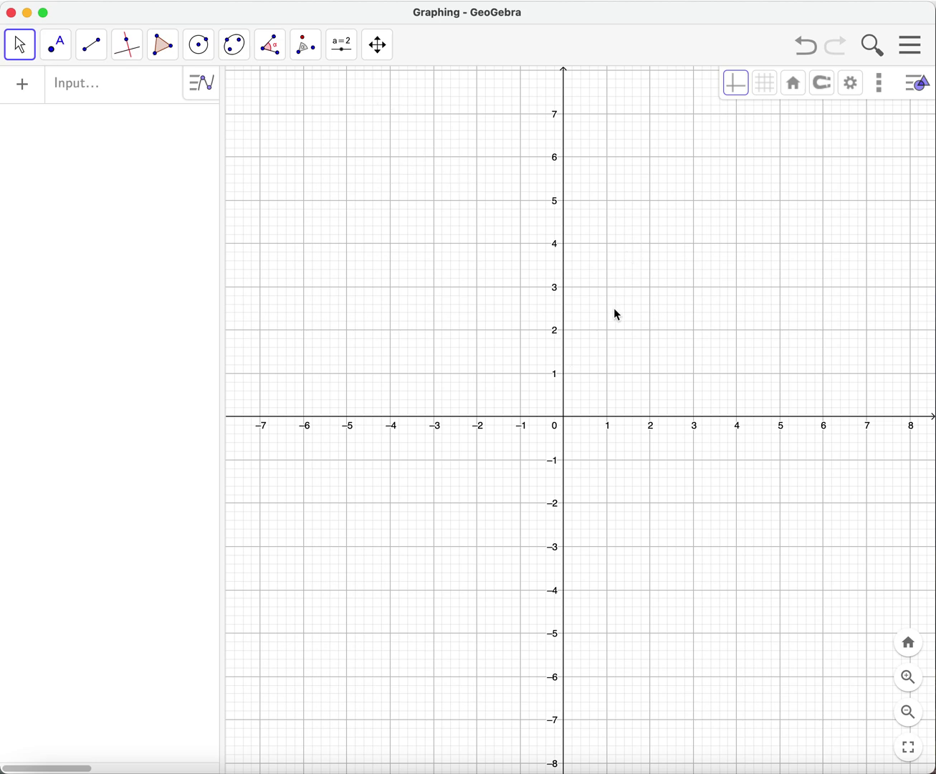
pyautogui.click(52, 55)
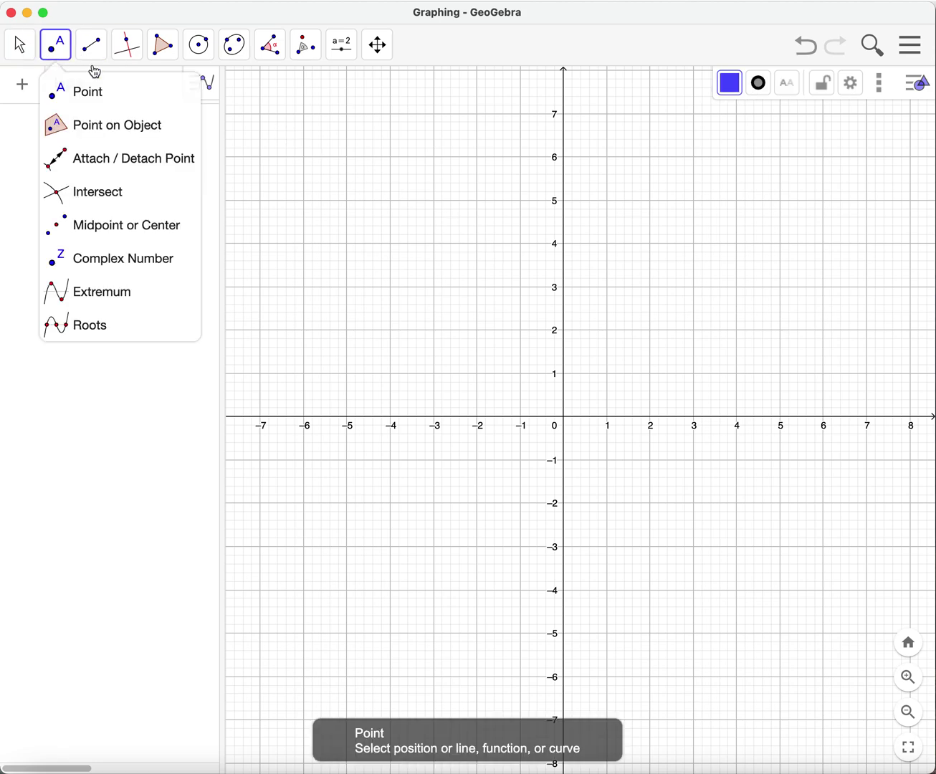
pyautogui.click(119, 105)
pyautogui.click(563, 417)
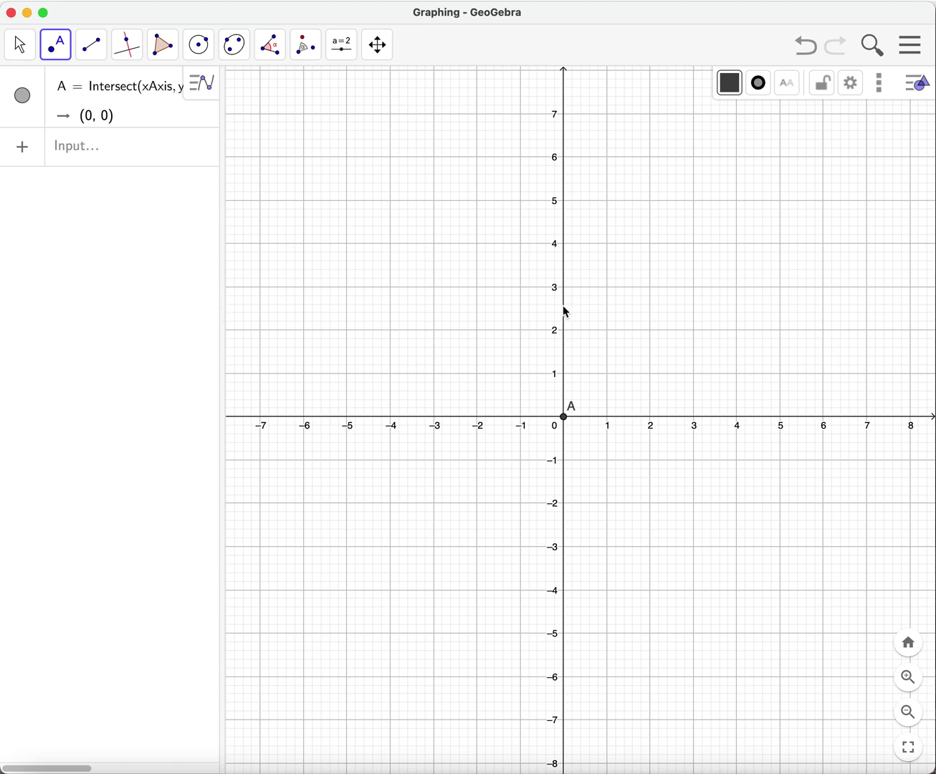
pyautogui.moveTo(227, 340); pyautogui.dragTo(11, 332)
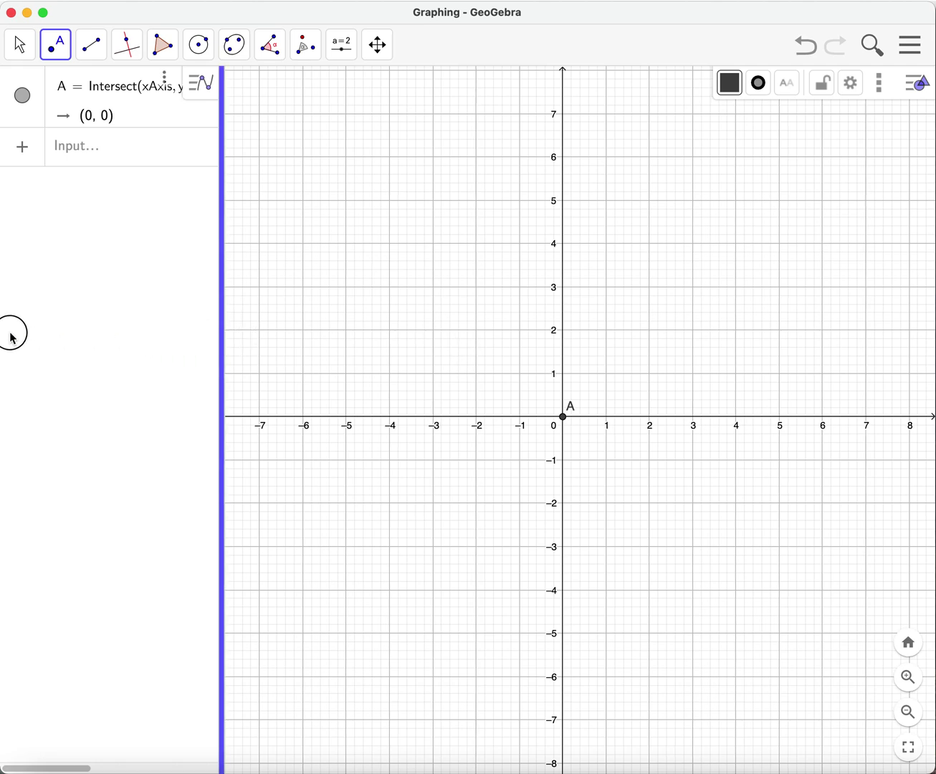
pyautogui.moveTo(9, 273)
pyautogui.mouseDown()
pyautogui.moveTo(230, 285)
pyautogui.moveTo(14, 273)
pyautogui.mouseUp()
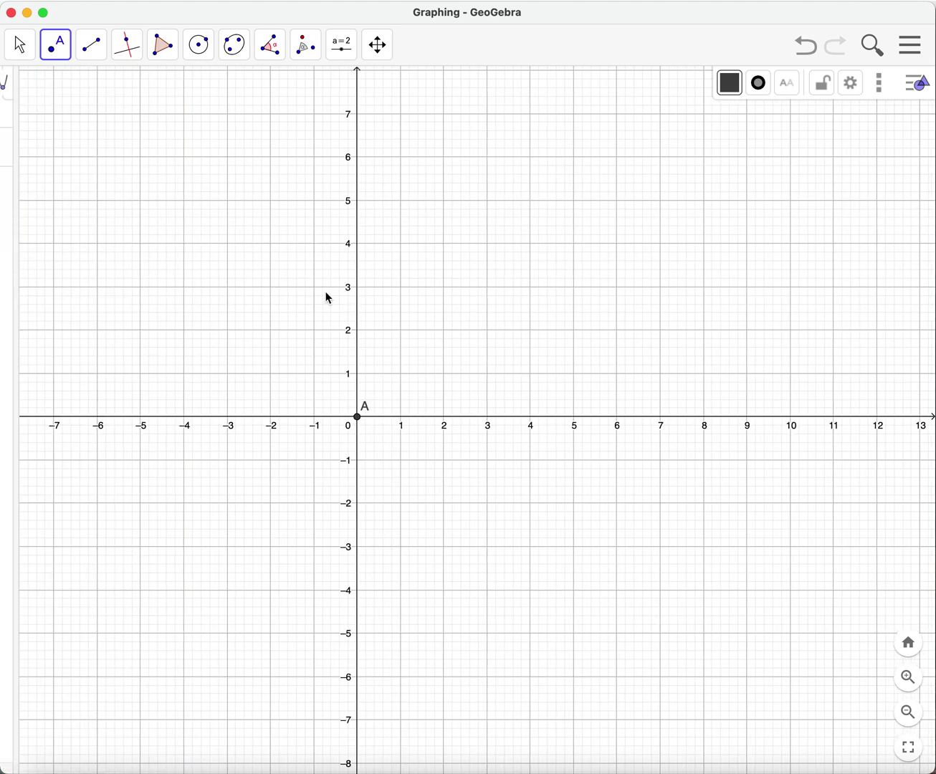
# - Undo the stray point placed beside the origin and place the point at the origin again
pyautogui.click(496, 364)
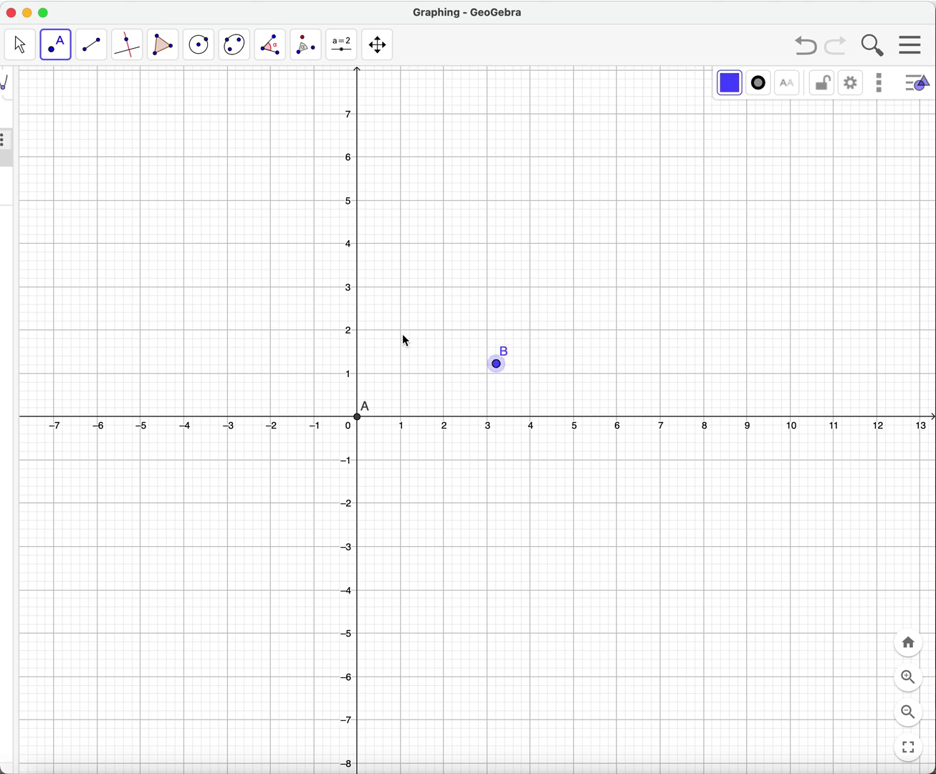
pyautogui.click(806, 45)
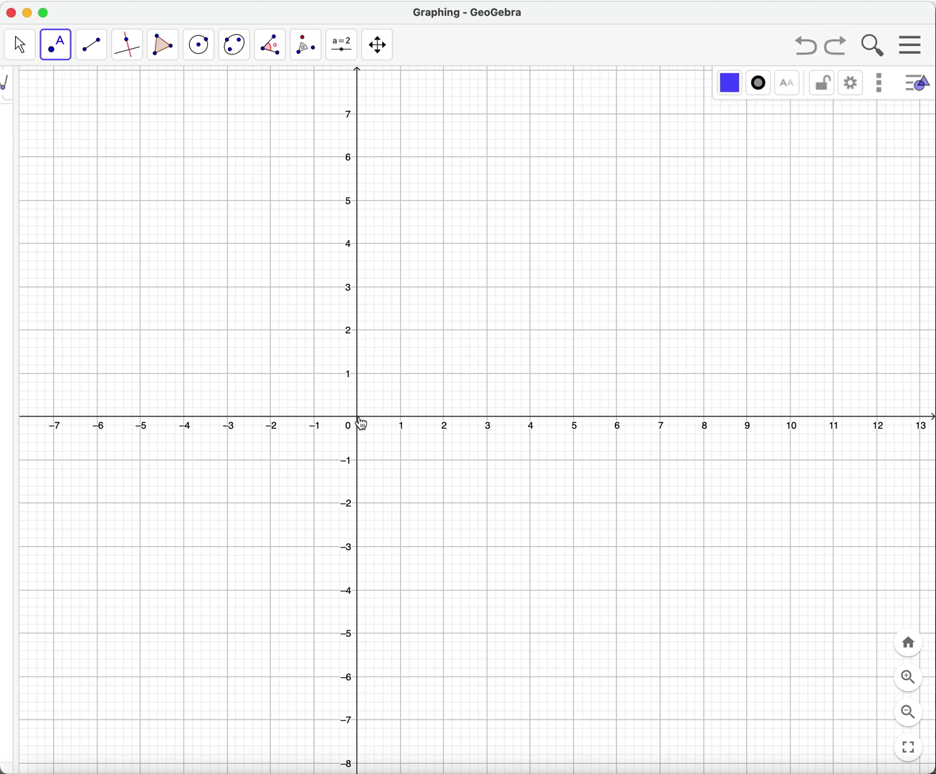
pyautogui.click(358, 419)
# - Draw a triangle with the Polygon tool through (-1, 1), (-6, 1) and (-3, 4)
pyautogui.click(21, 46)
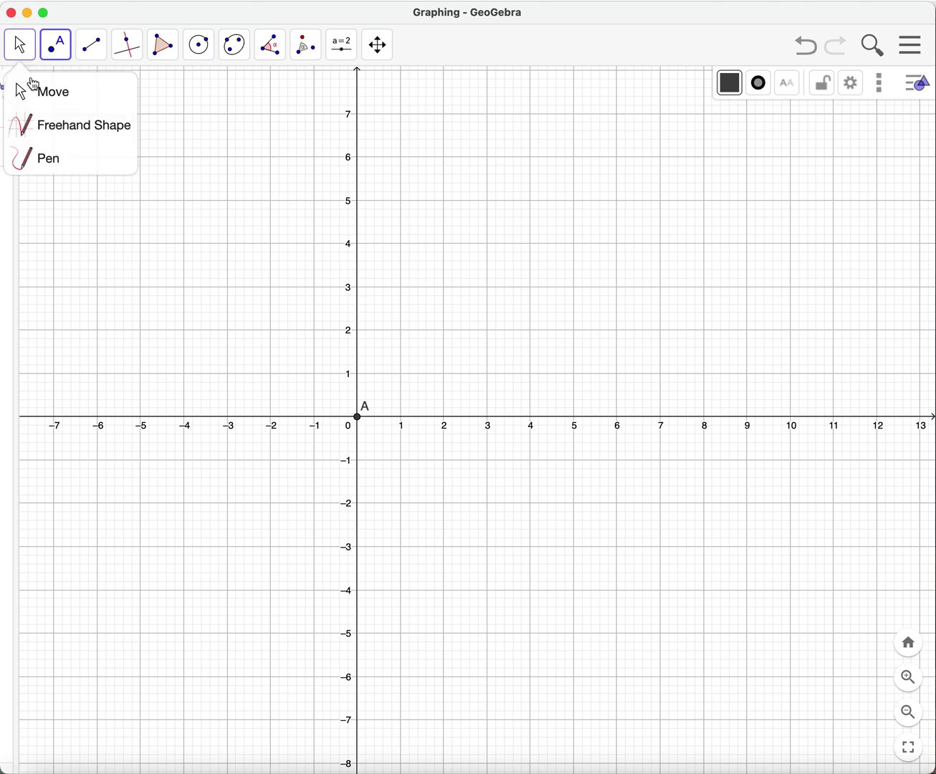
pyautogui.hscroll(-5, 370, 364)
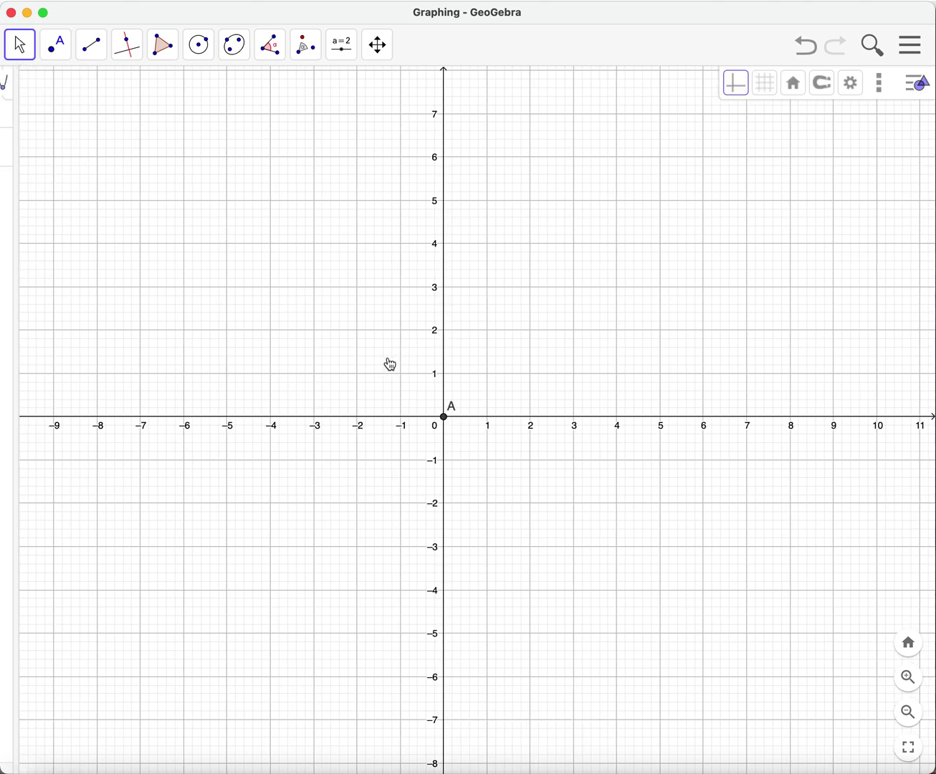
pyautogui.click(162, 49)
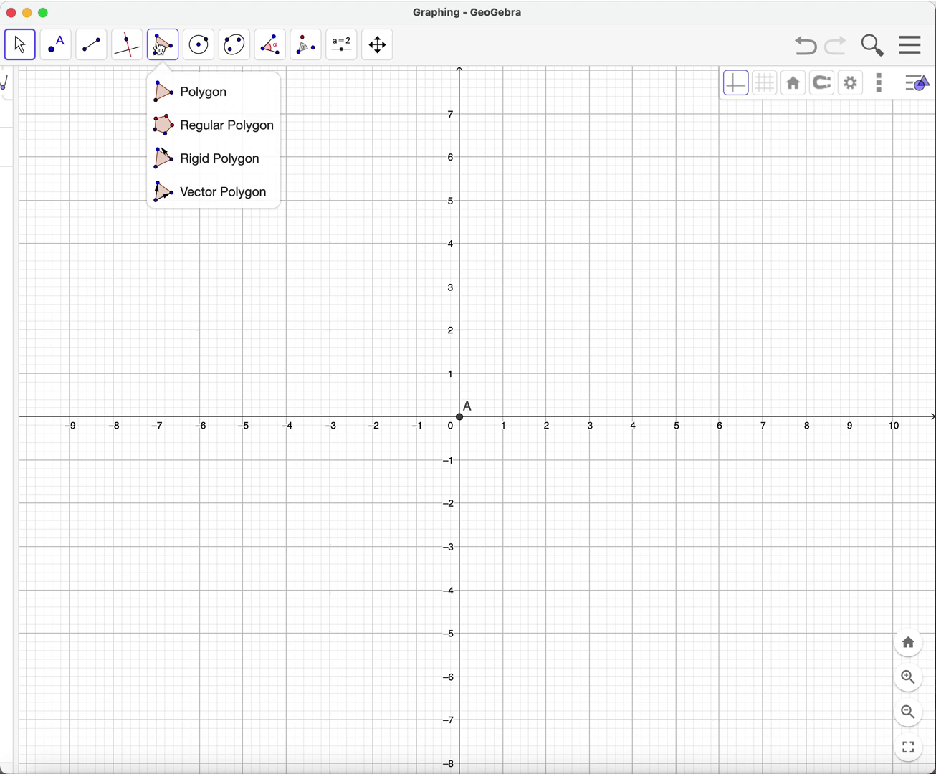
pyautogui.click(181, 89)
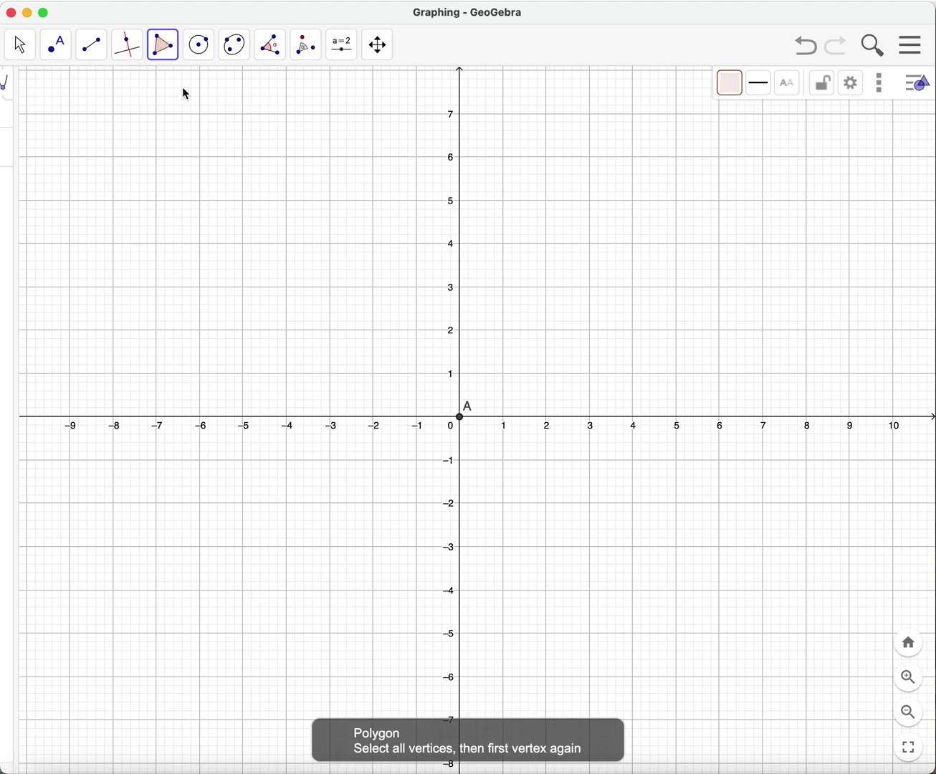
pyautogui.click(417, 375)
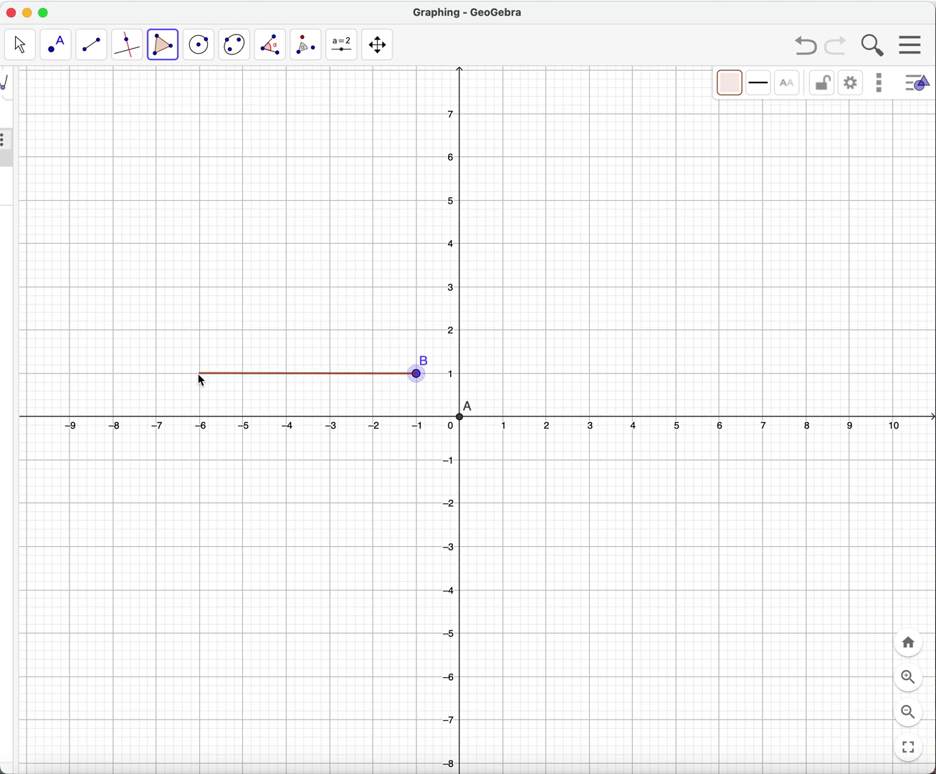
pyautogui.click(200, 374)
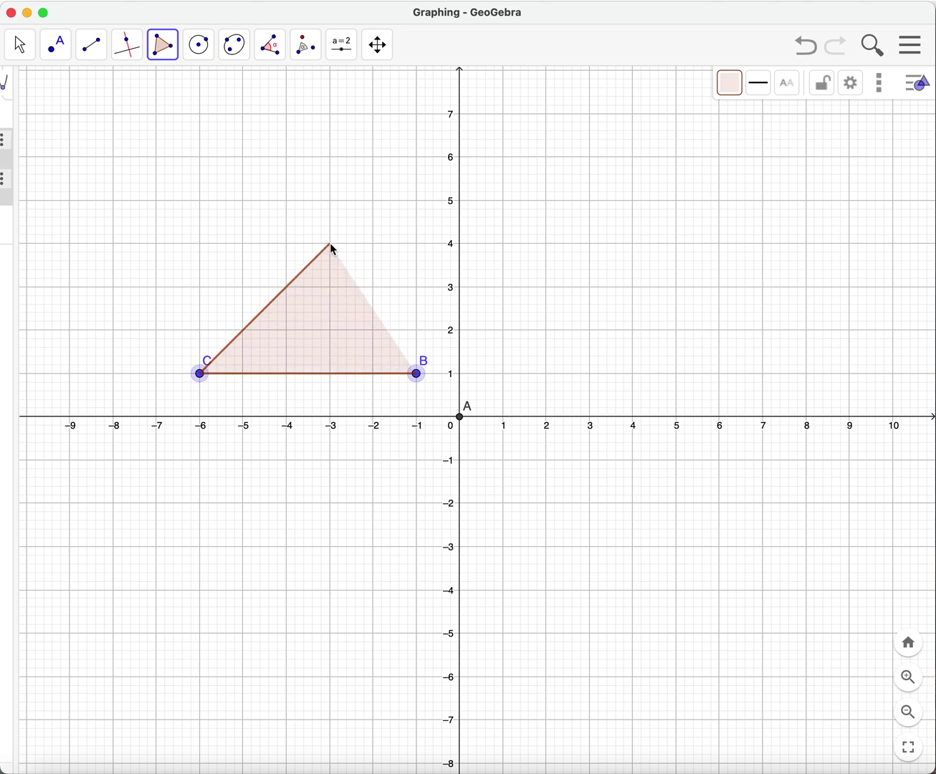
pyautogui.click(330, 243)
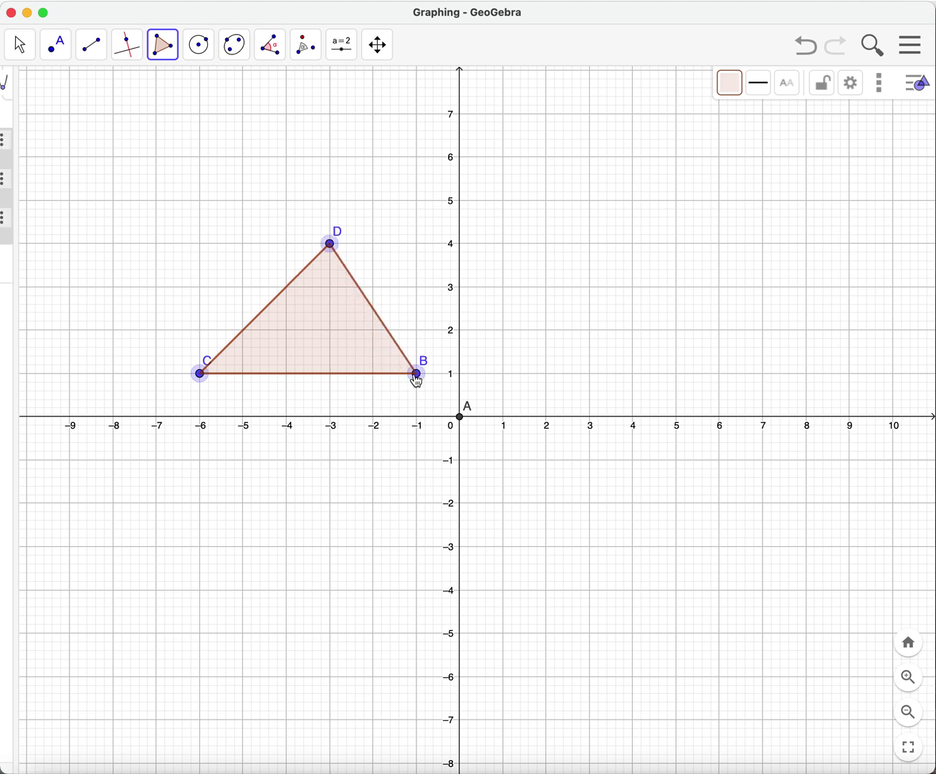
pyautogui.click(415, 373)
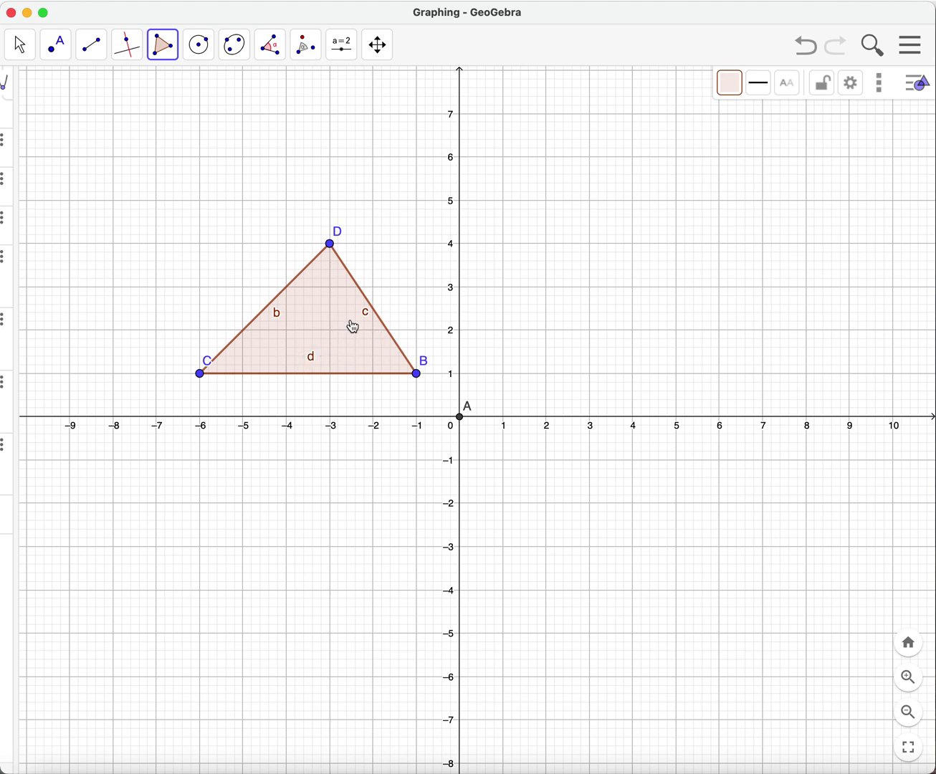
# - Rotate the triangle 90° clockwise around point A at the origin
pyautogui.click(303, 57)
pyautogui.click(321, 159)
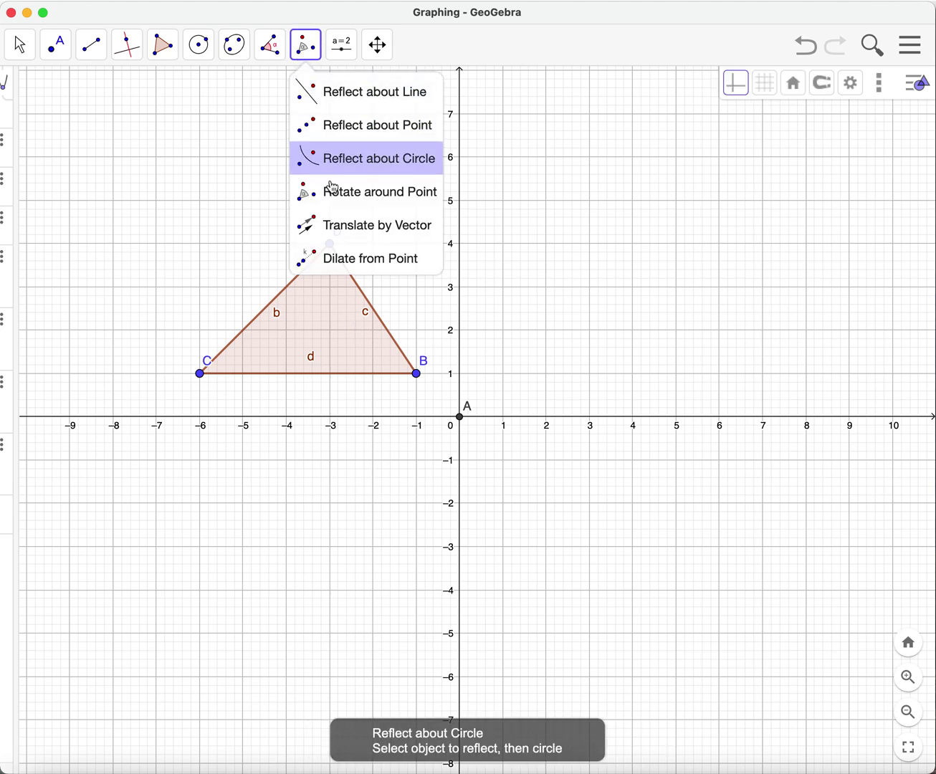
pyautogui.click(338, 195)
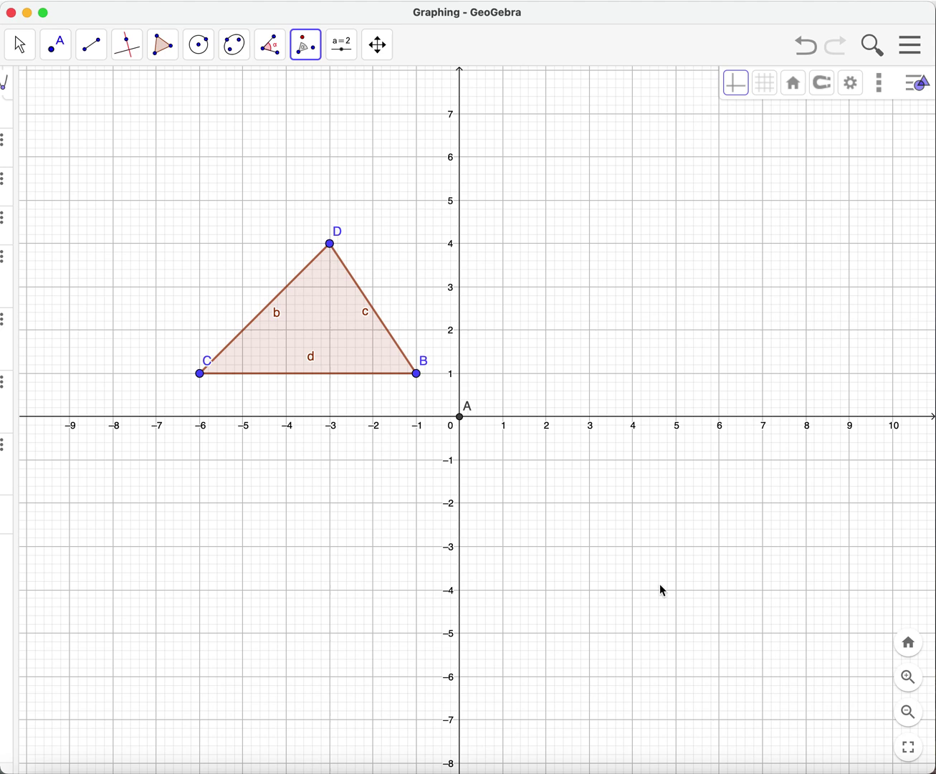
pyautogui.click(319, 331)
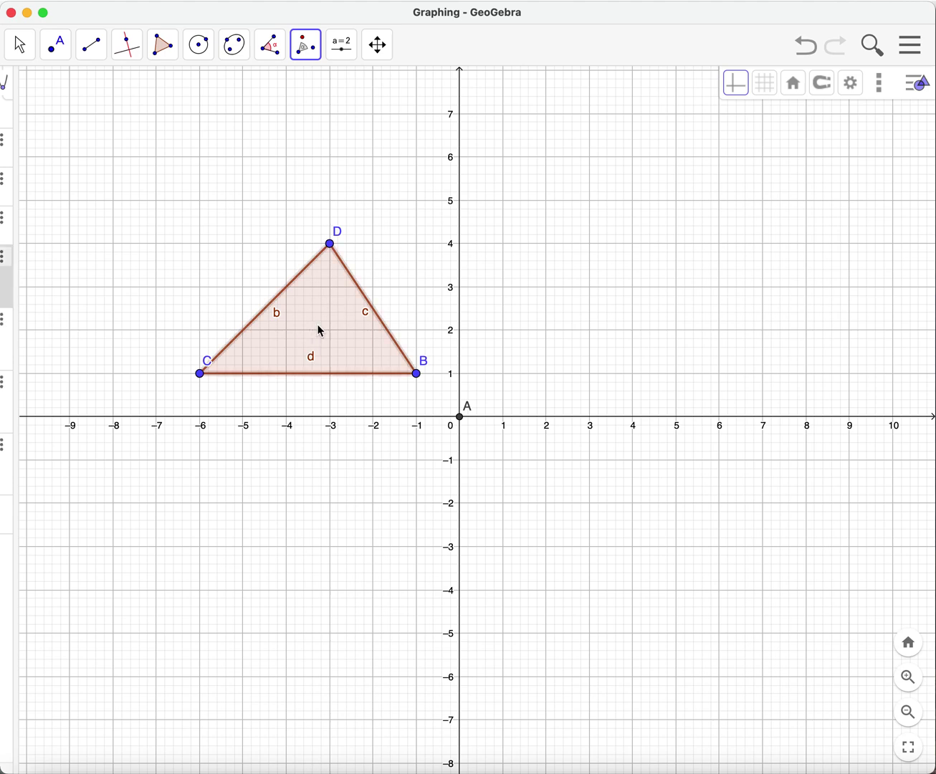
pyautogui.click(461, 418)
pyautogui.click(290, 384)
pyautogui.doubleClick(290, 383)
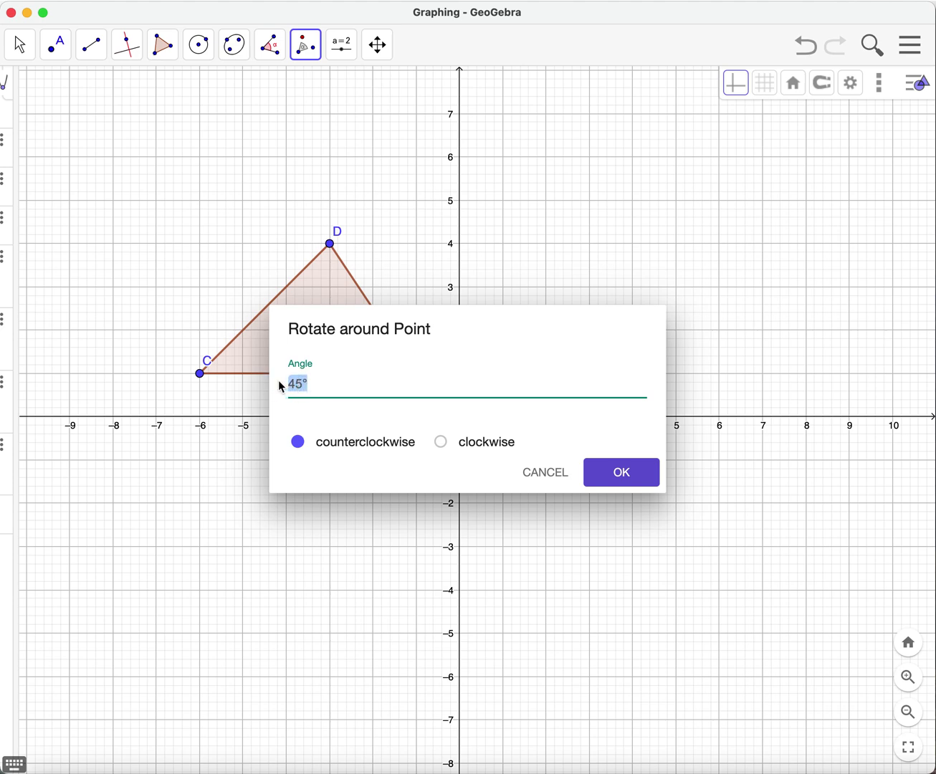
pyautogui.write('90')
pyautogui.click(467, 444)
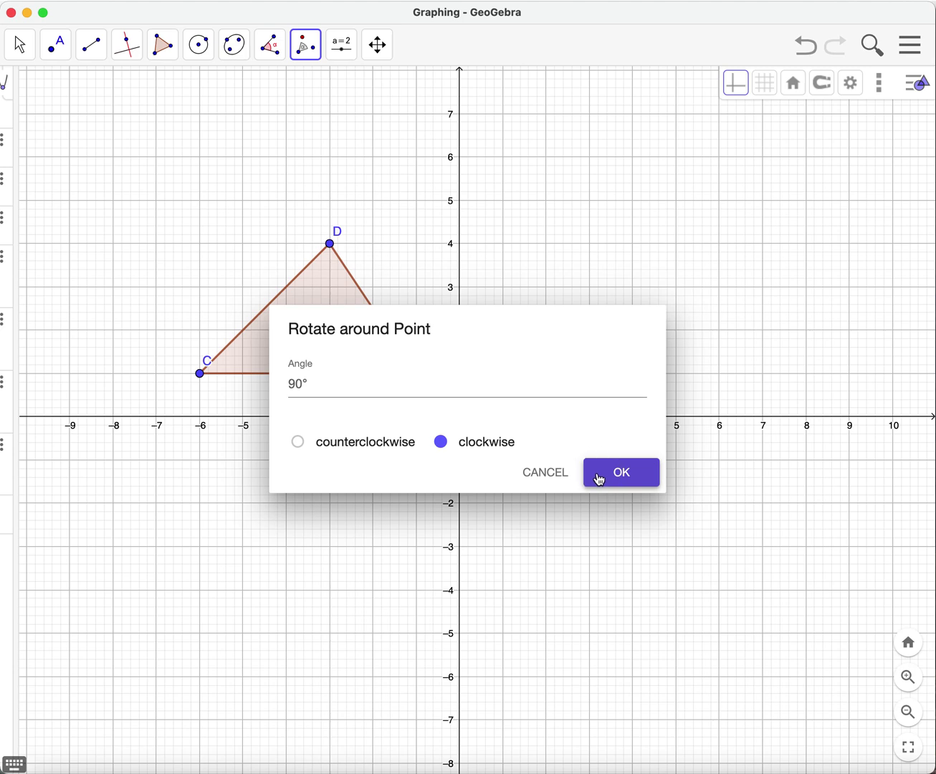
pyautogui.click(599, 477)
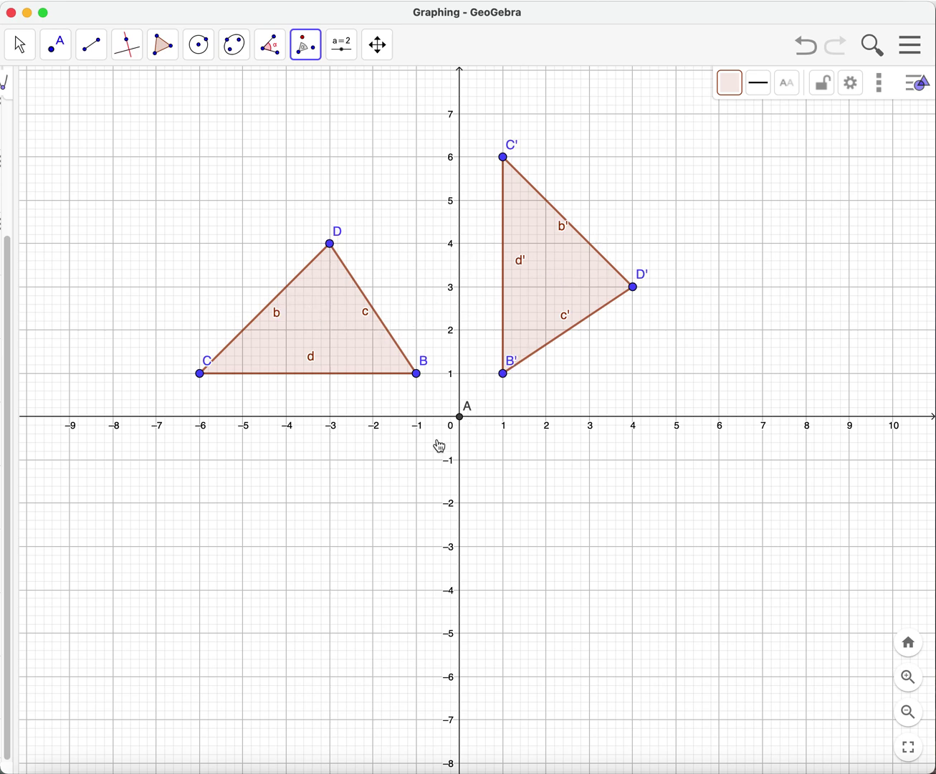
# - Examine the definitions and vertex coordinates of the rotated triangle in the object list, and restore the wide graph
pyautogui.moveTo(17, 364); pyautogui.dragTo(329, 355)
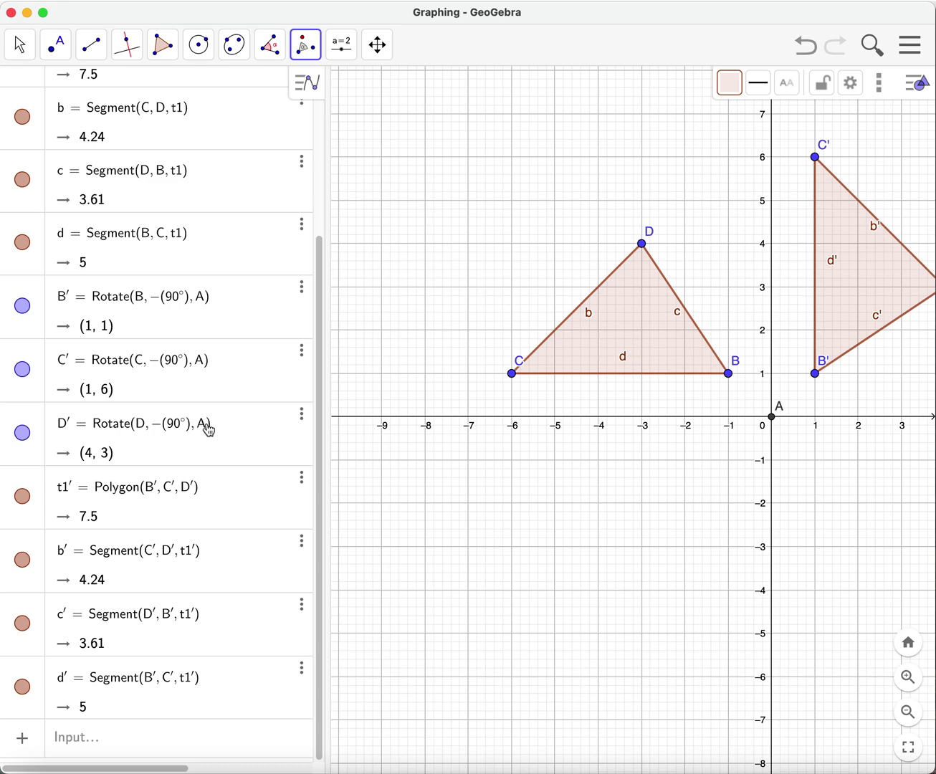
pyautogui.scroll(3, 210, 422)
pyautogui.scroll(-3, 211, 419)
pyautogui.moveTo(756, 440); pyautogui.dragTo(700, 439)
pyautogui.click(33, 40)
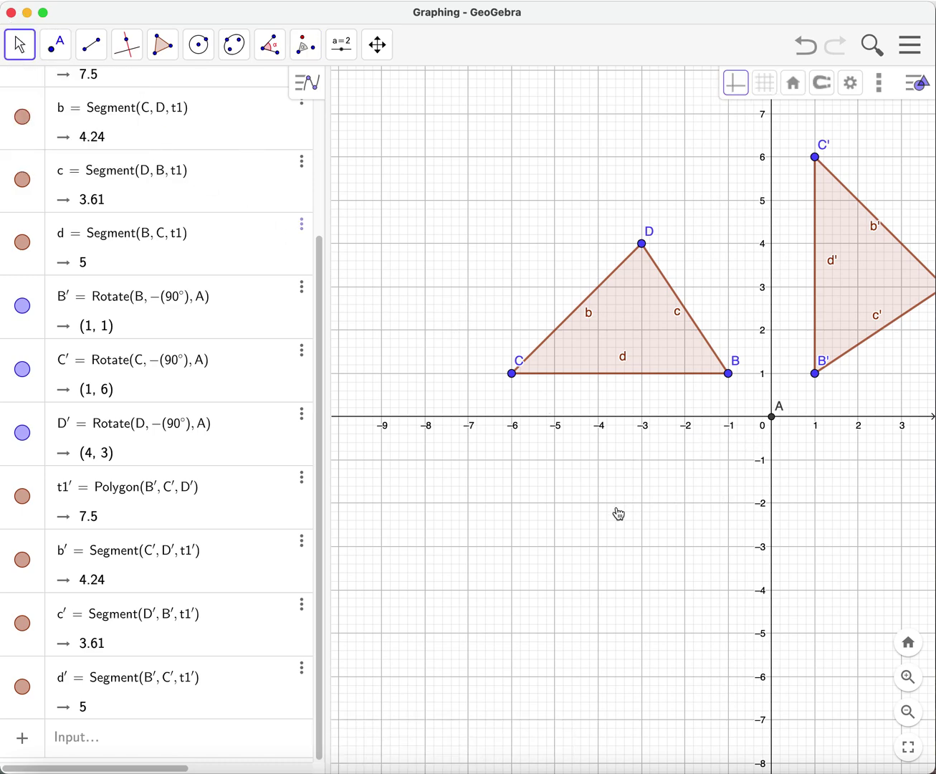
pyautogui.hscroll(3, 619, 512)
pyautogui.moveTo(324, 386); pyautogui.dragTo(380, 391)
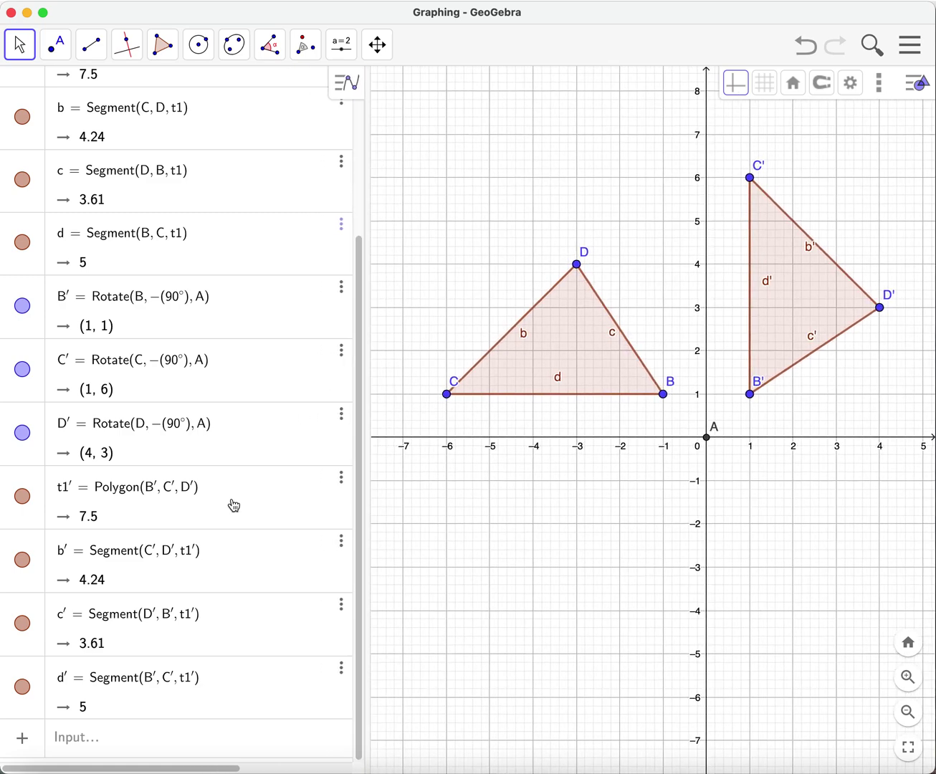
pyautogui.moveTo(368, 440); pyautogui.dragTo(7, 450)
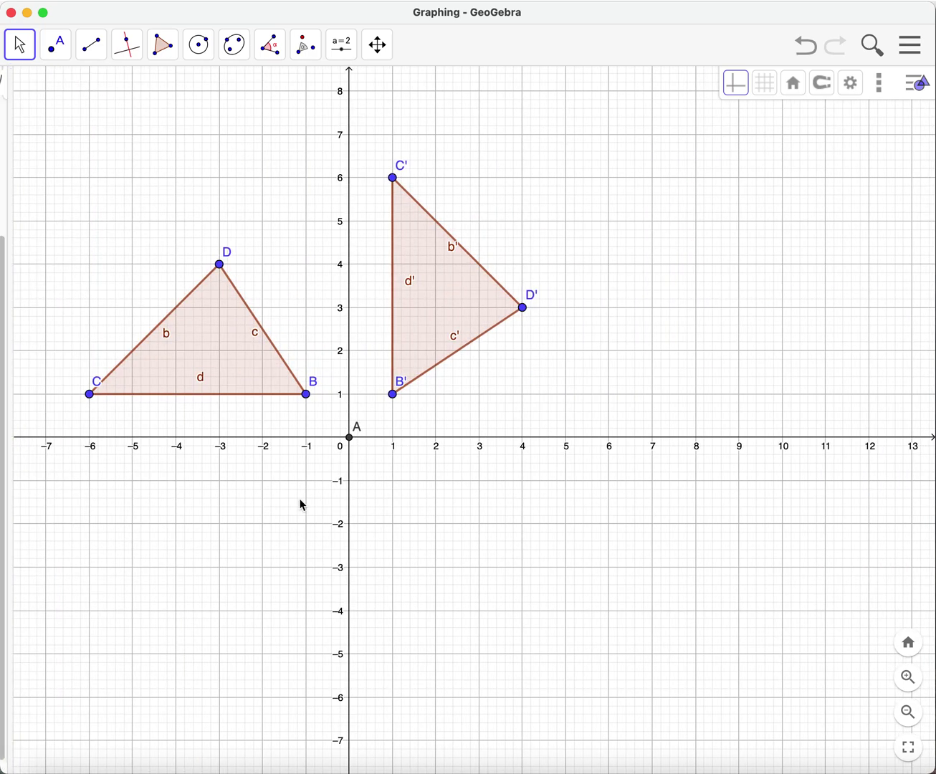
pyautogui.hscroll(-3, 321, 551)
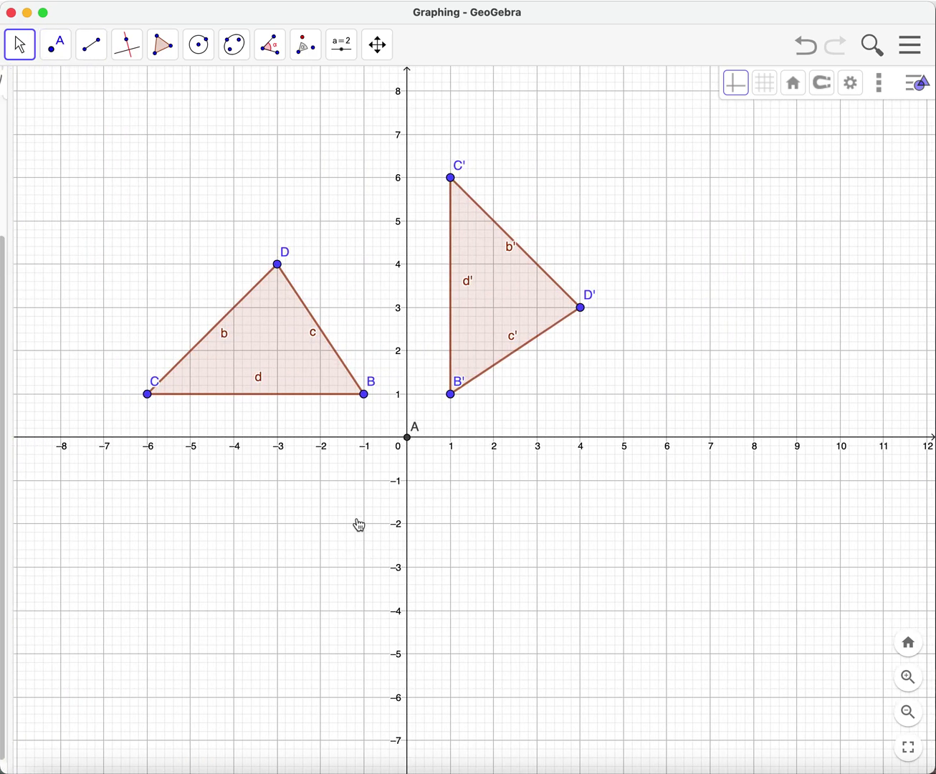
# - Rotate the original triangle BCD by 180° around point A at the origin
pyautogui.click(305, 45)
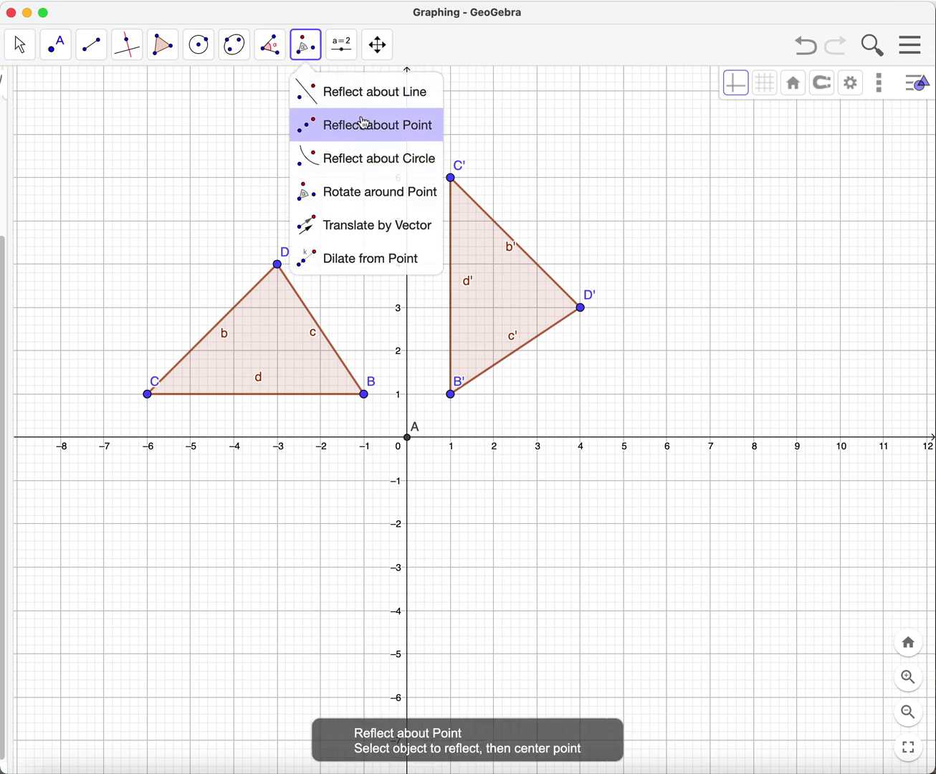
pyautogui.click(386, 206)
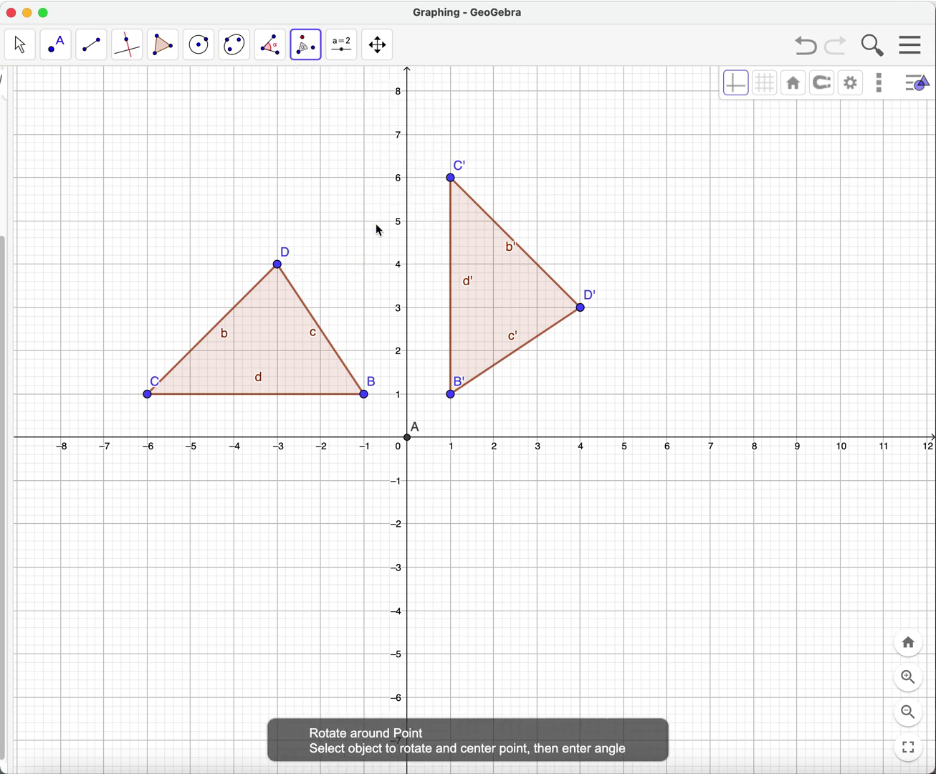
pyautogui.click(265, 346)
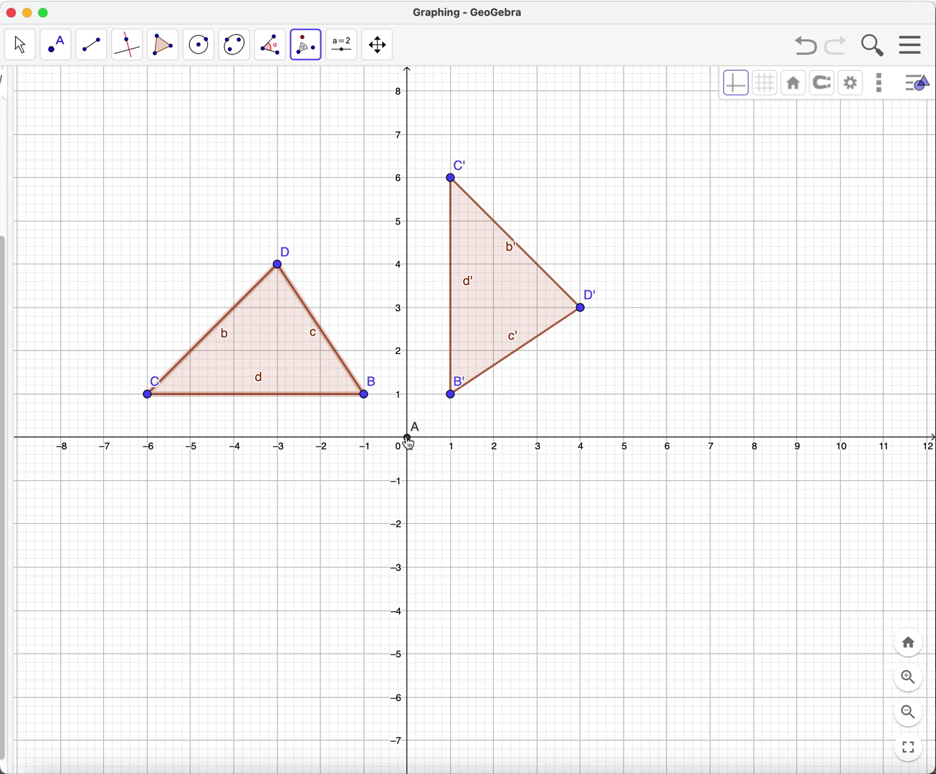
pyautogui.click(407, 438)
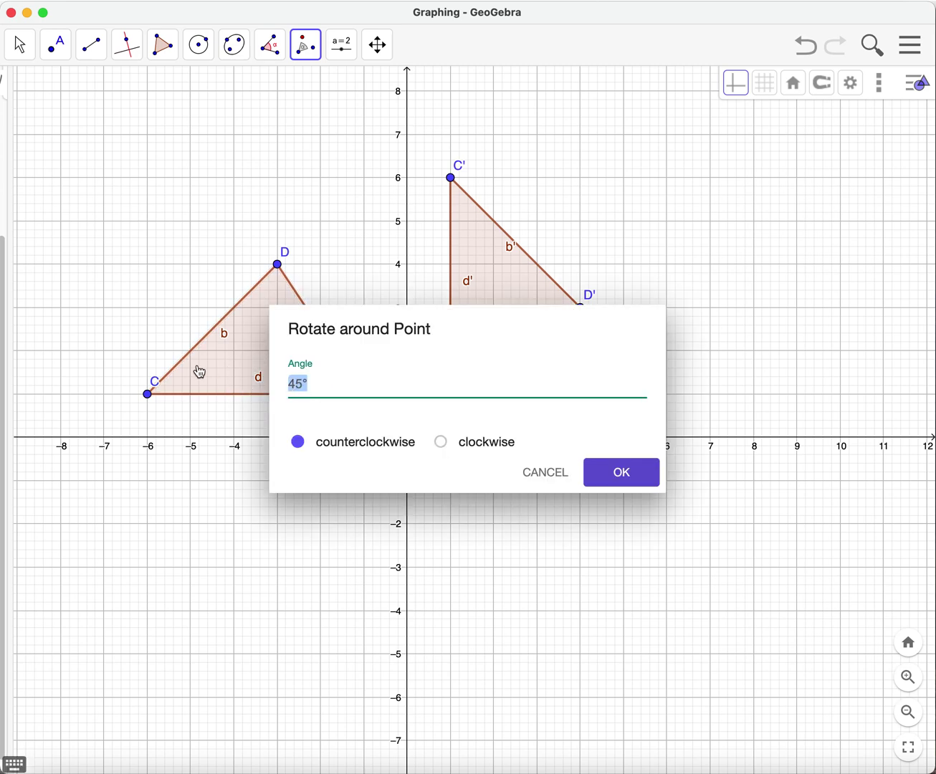
pyautogui.write('180')
pyautogui.click(442, 443)
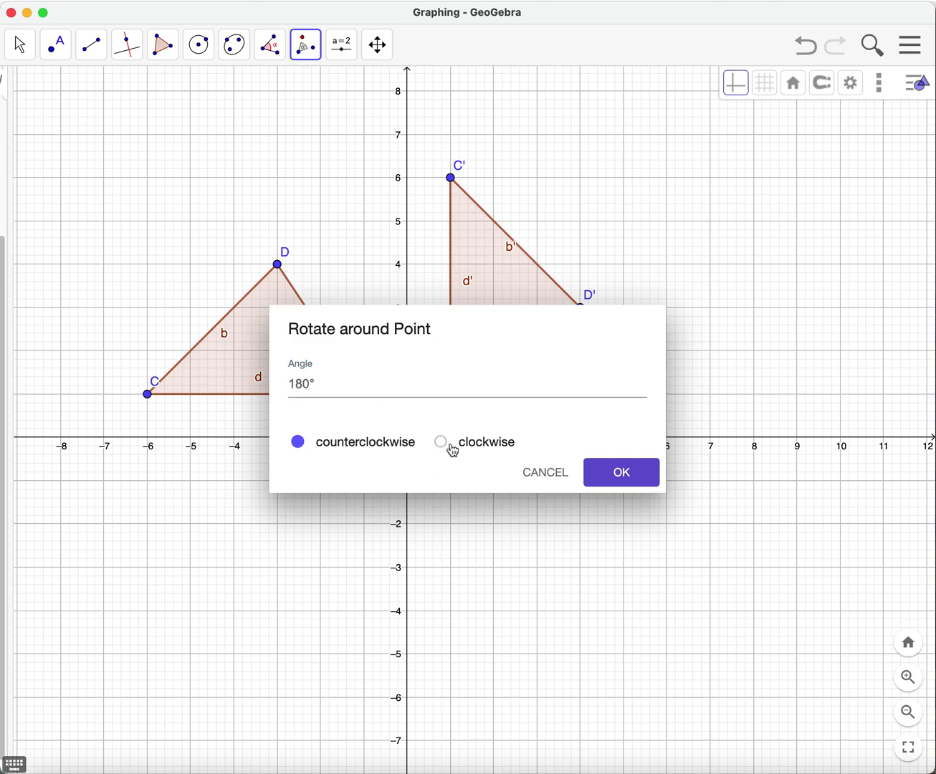
pyautogui.click(623, 476)
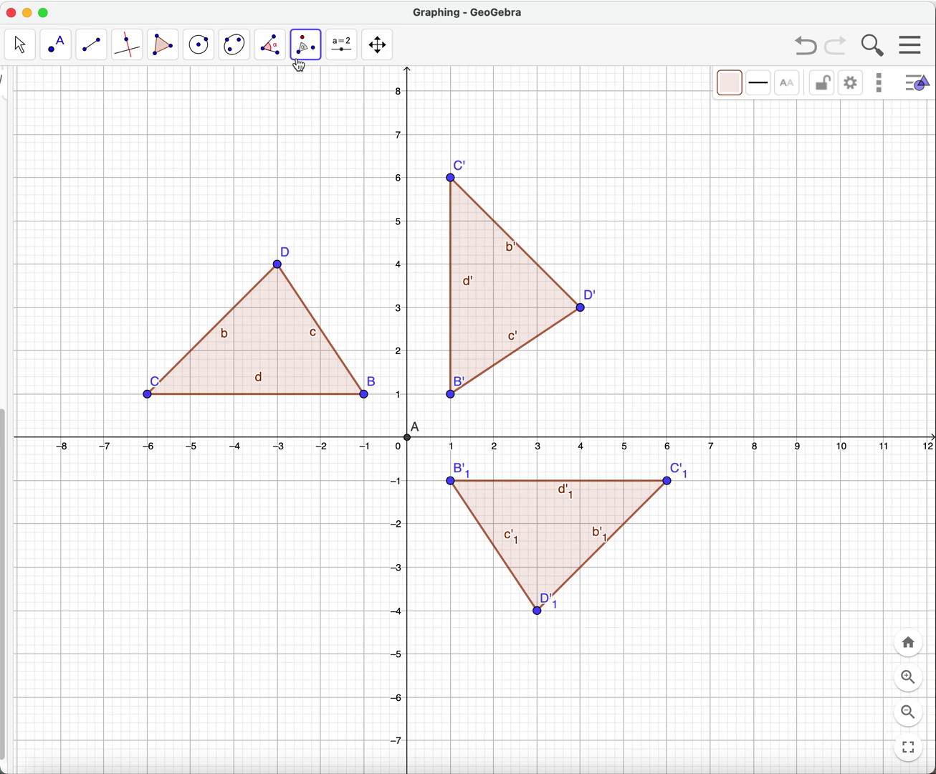
# - Rotate the original triangle BCD by 270° clockwise around point A at the origin
pyautogui.click(269, 359)
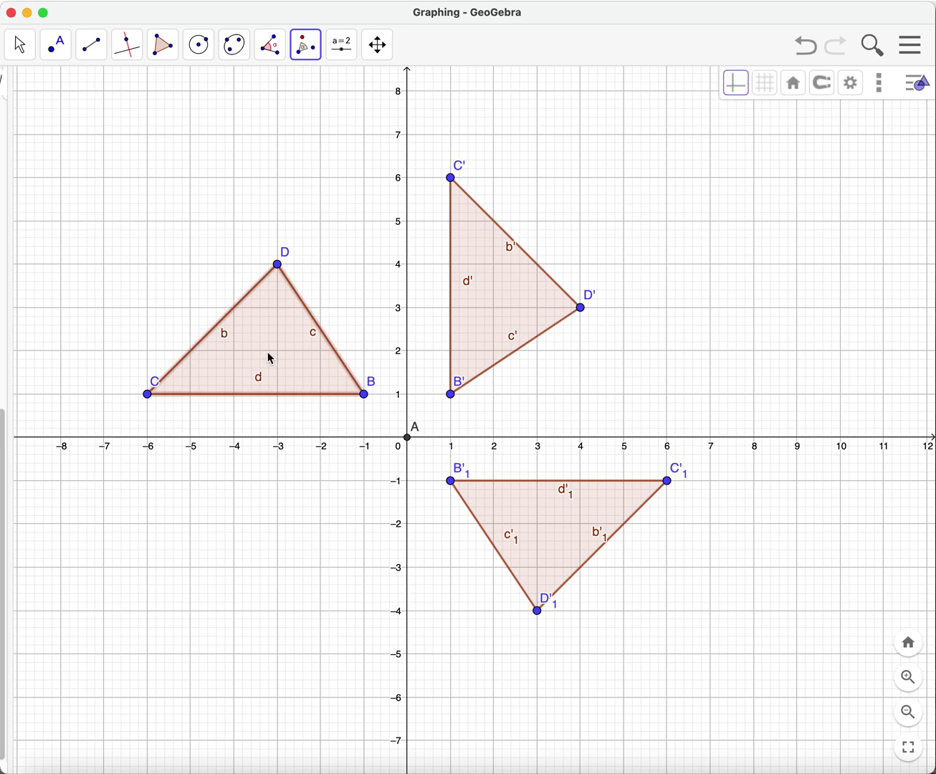
pyautogui.click(409, 439)
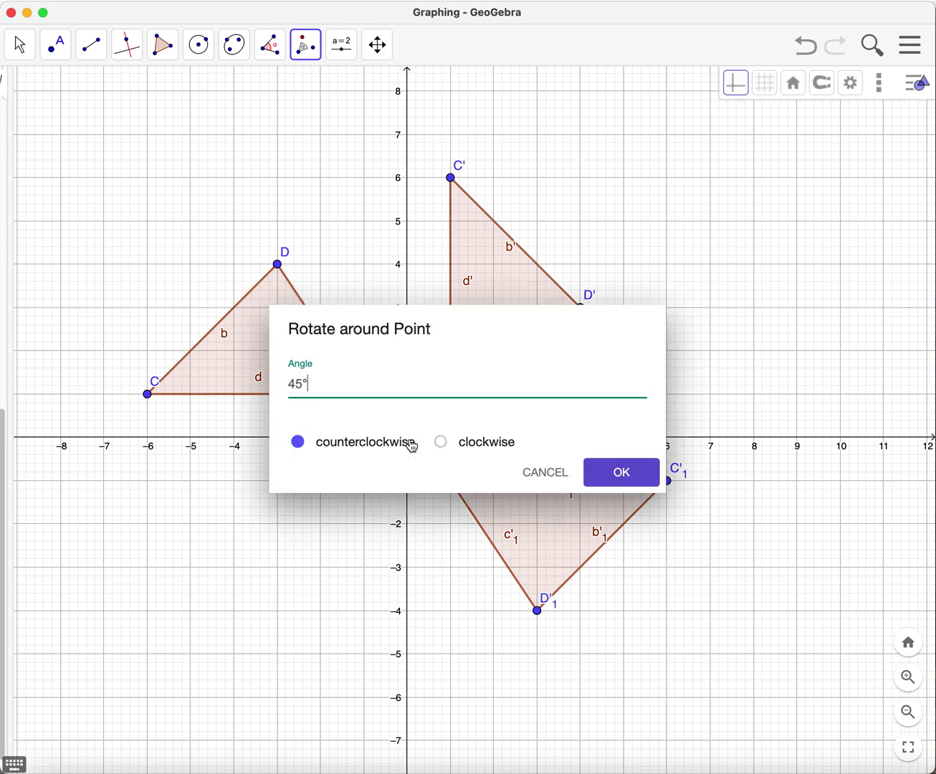
pyautogui.moveTo(308, 385); pyautogui.dragTo(245, 393)
pyautogui.write('2')
pyautogui.click(442, 442)
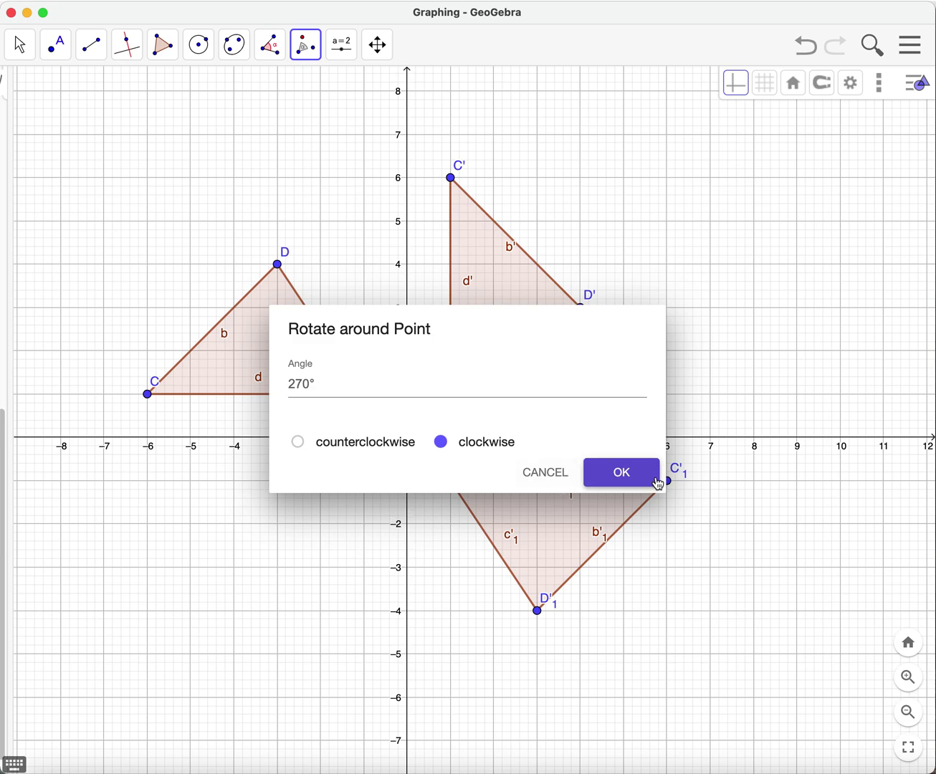
pyautogui.click(607, 491)
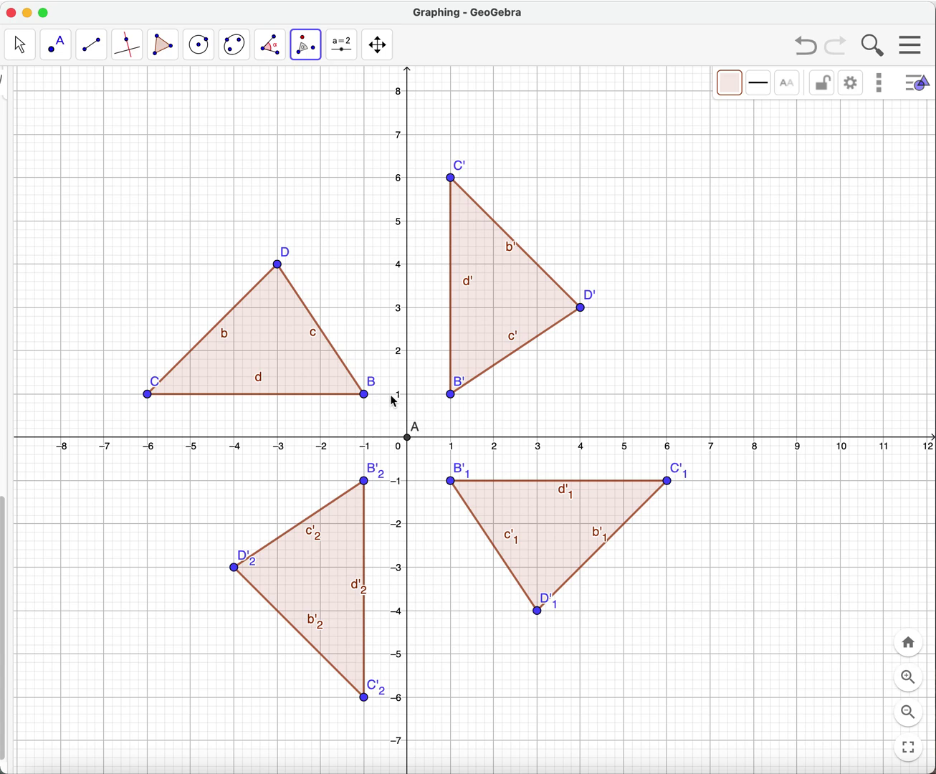
pyautogui.click(255, 341)
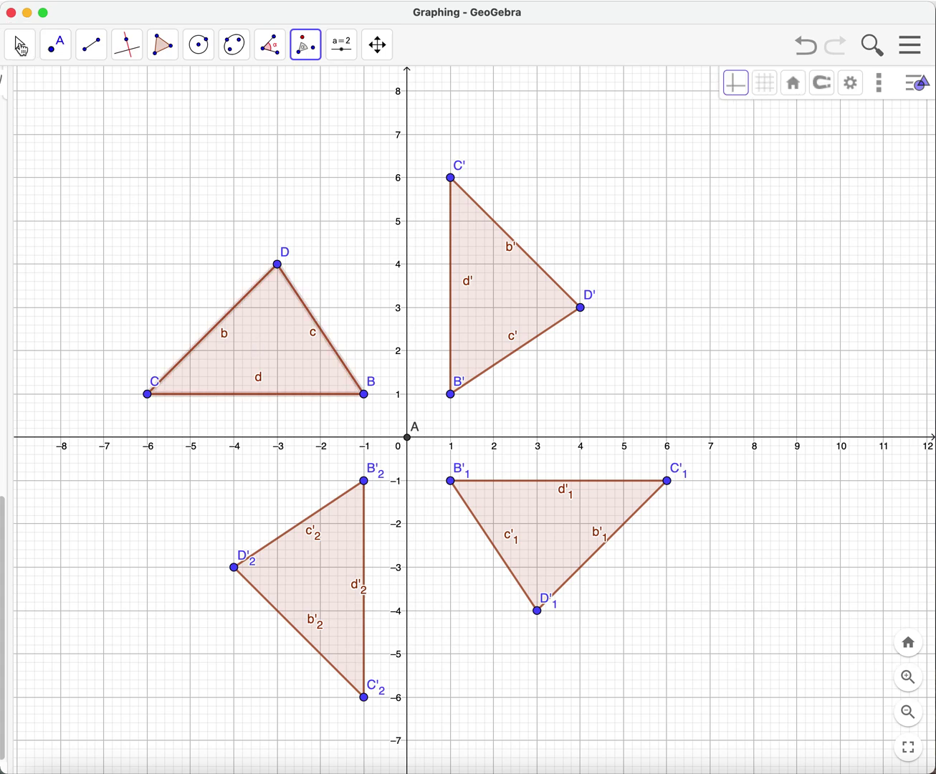
pyautogui.click(19, 48)
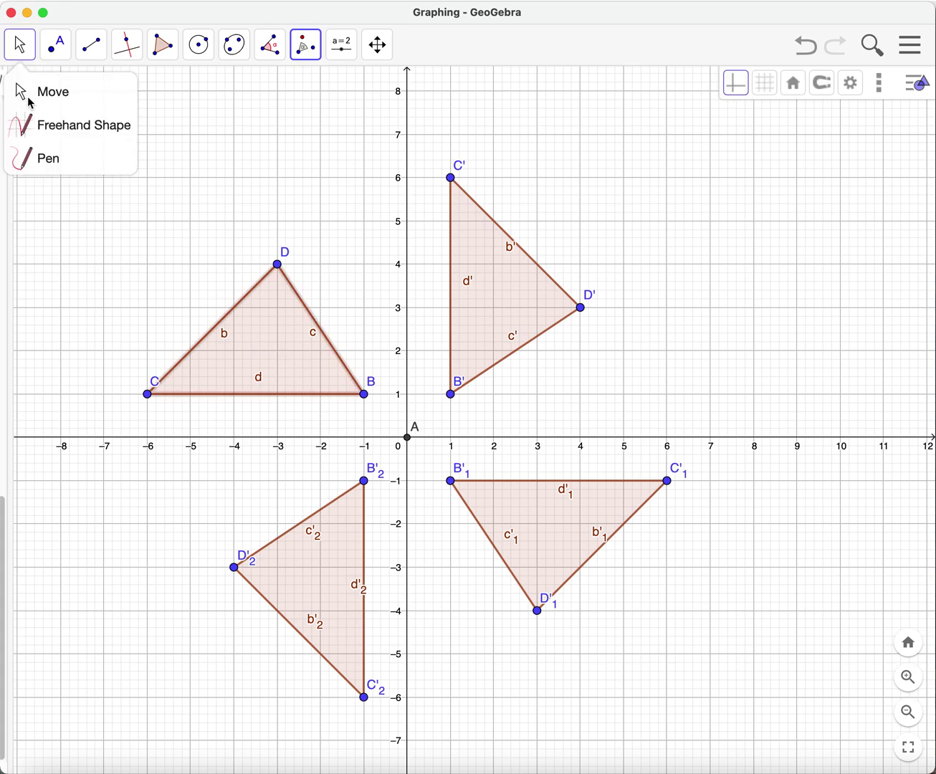
pyautogui.click(29, 98)
pyautogui.click(28, 54)
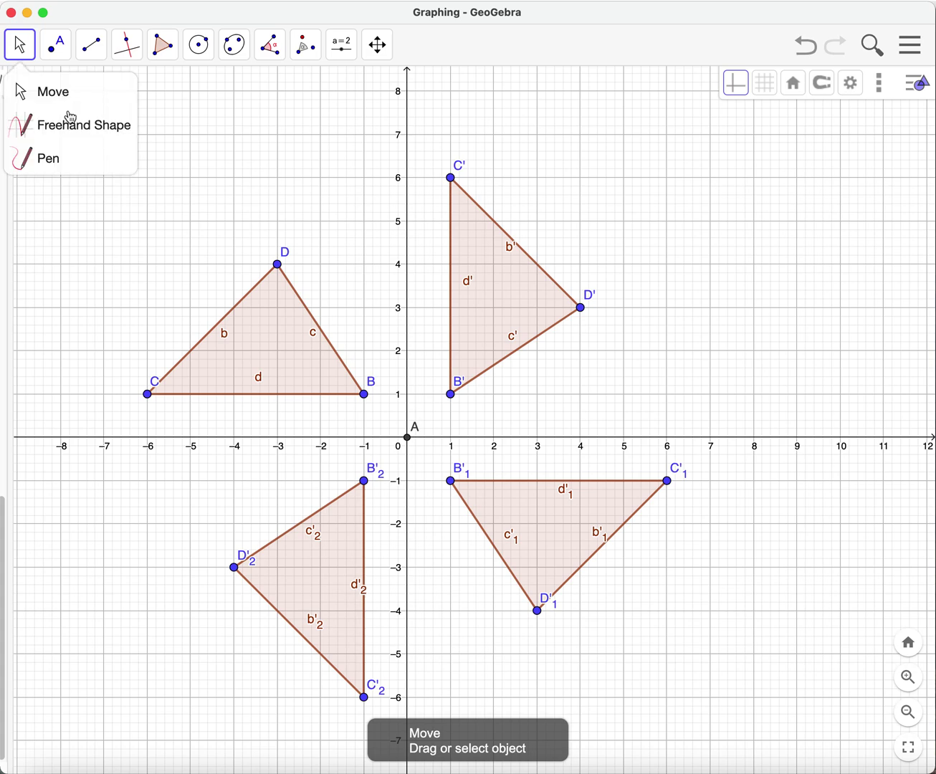
pyautogui.click(70, 159)
pyautogui.moveTo(312, 267)
pyautogui.mouseDown()
pyautogui.moveTo(177, 252)
pyautogui.moveTo(97, 387)
pyautogui.moveTo(278, 525)
pyautogui.moveTo(454, 292)
pyautogui.moveTo(425, 265)
pyautogui.mouseUp()
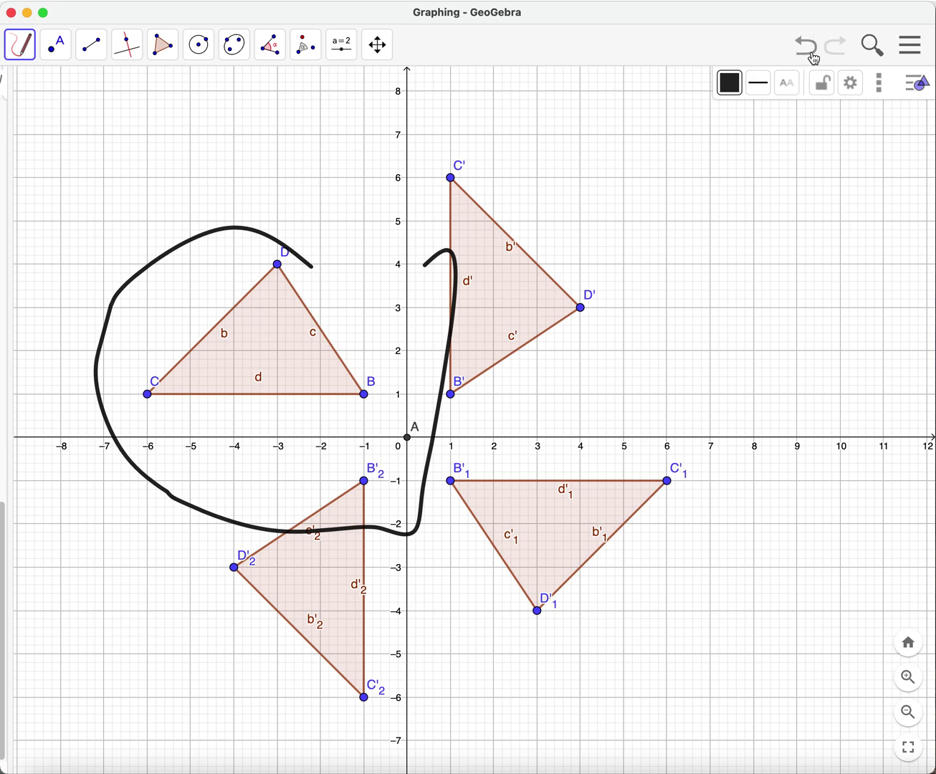
pyautogui.click(808, 47)
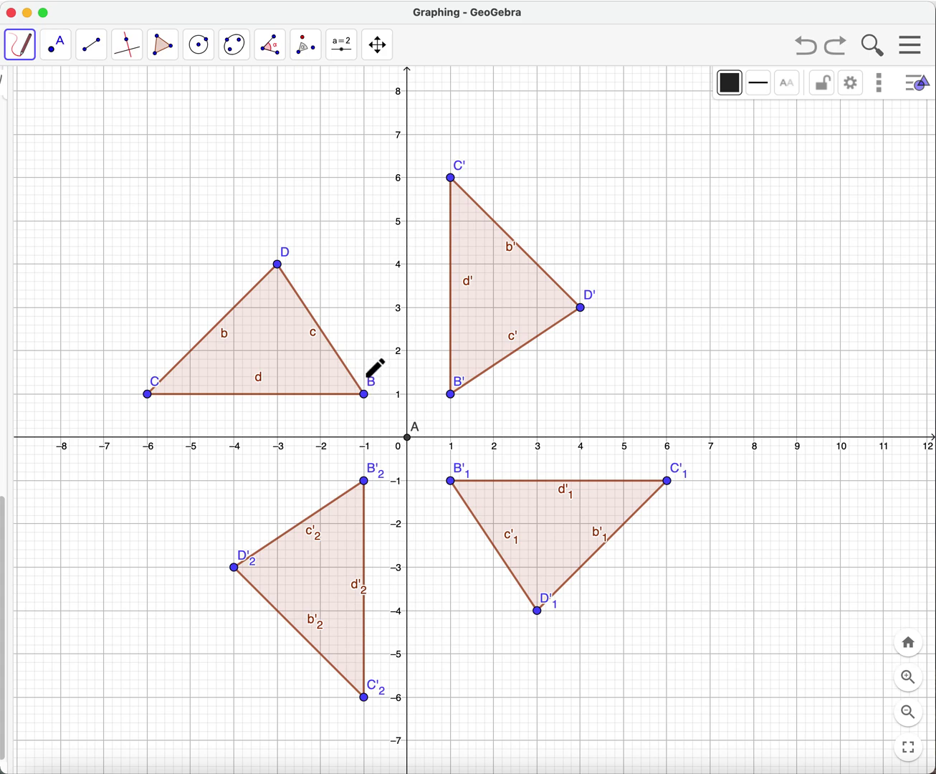
pyautogui.moveTo(370, 373)
pyautogui.mouseDown()
pyautogui.moveTo(346, 396)
pyautogui.moveTo(362, 405)
pyautogui.moveTo(367, 343)
pyautogui.mouseUp()
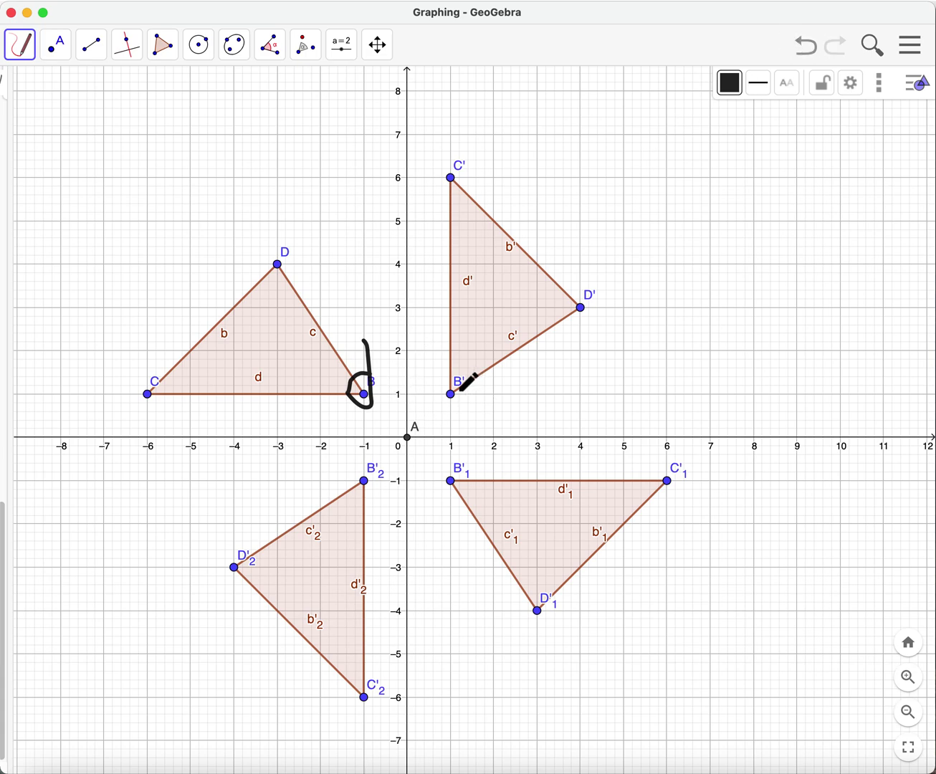
pyautogui.press('super+z')
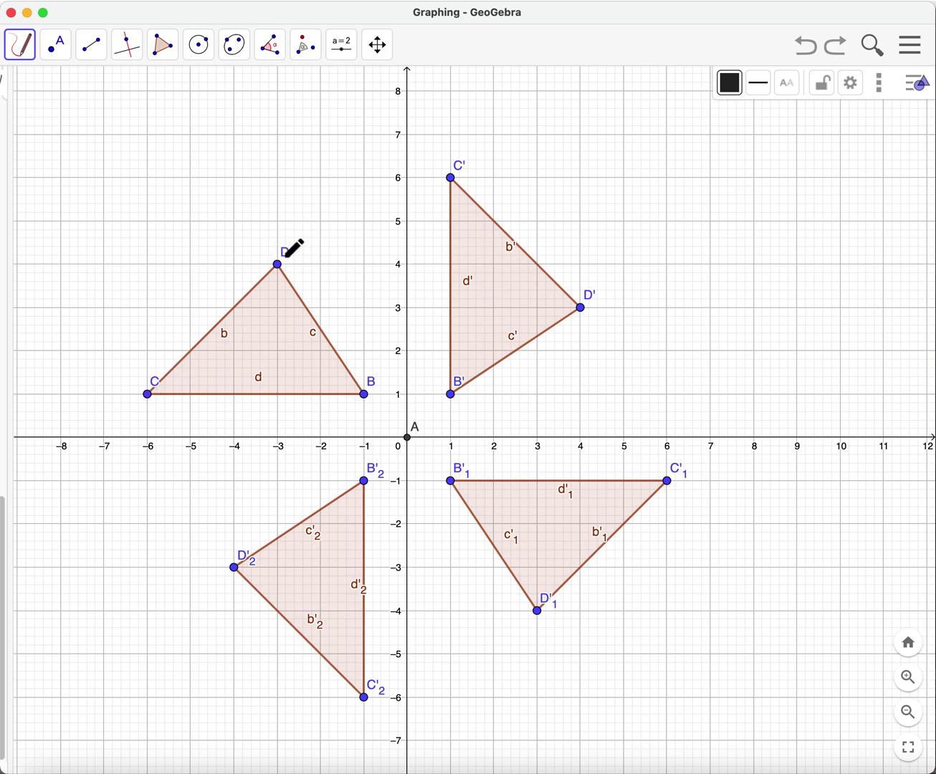
# - Examine the coordinates of vertex B and of its 90°, 180° and 270° rotated images in the object list
pyautogui.click(19, 44)
pyautogui.press('Escape')
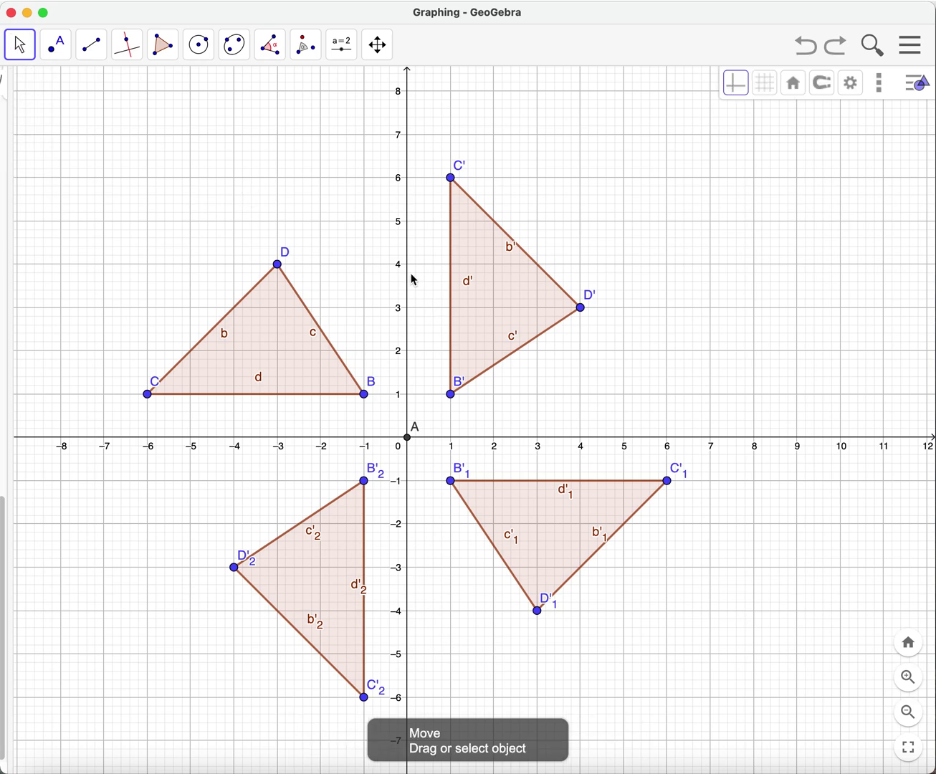
pyautogui.click(365, 403)
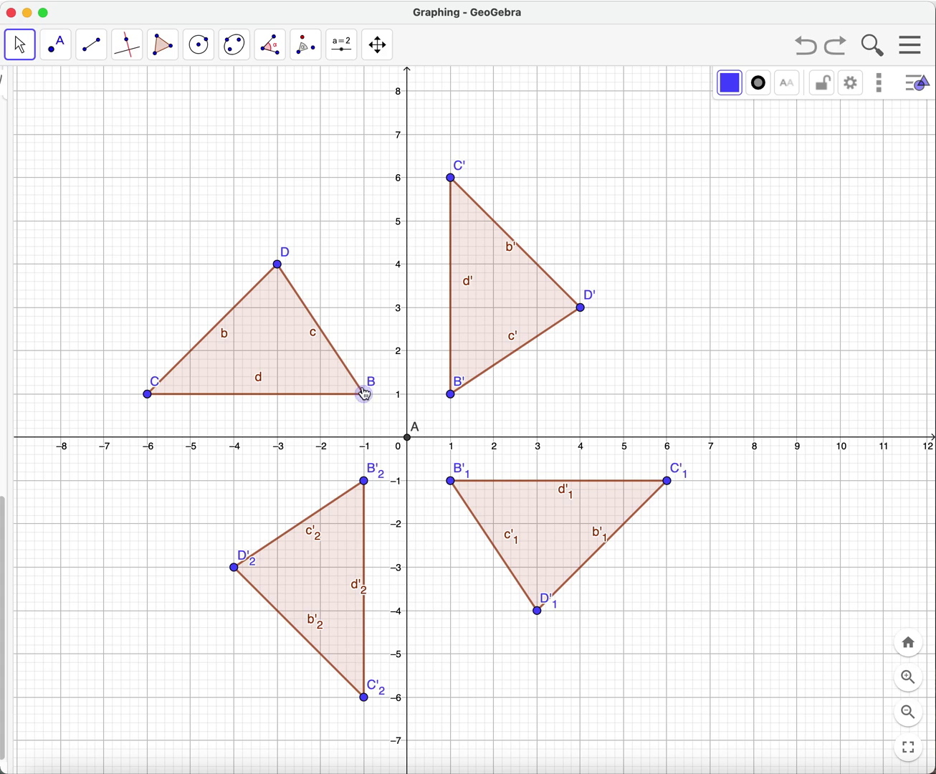
pyautogui.moveTo(12, 354); pyautogui.dragTo(331, 369)
pyautogui.moveTo(272, 462); pyautogui.dragTo(341, 78)
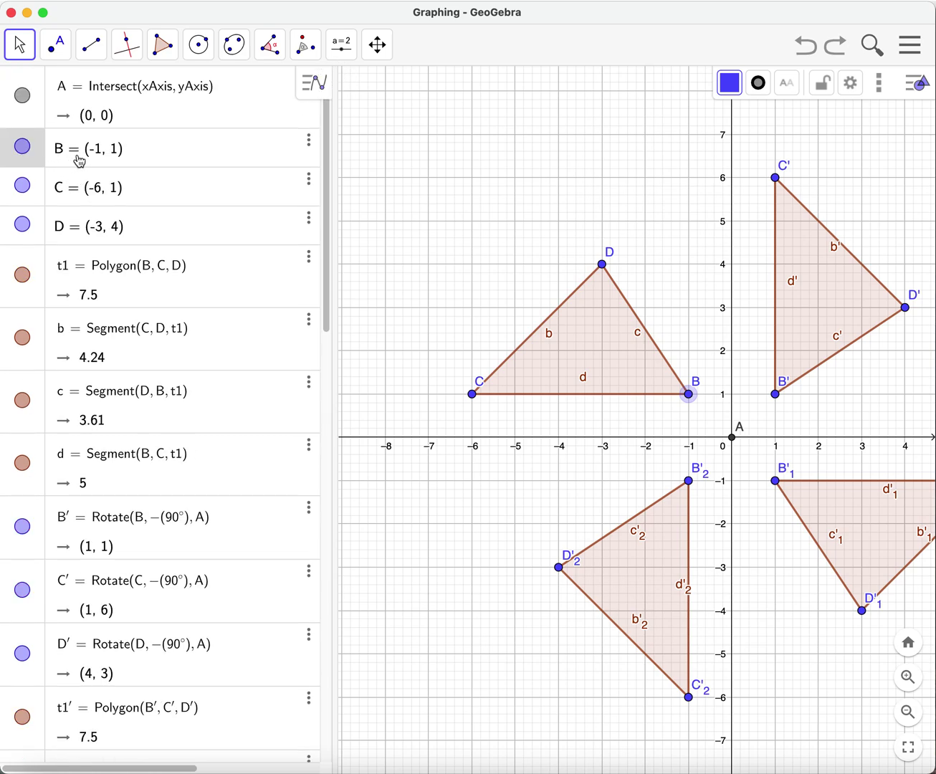
pyautogui.click(323, 230)
pyautogui.scroll(-3, 104, 545)
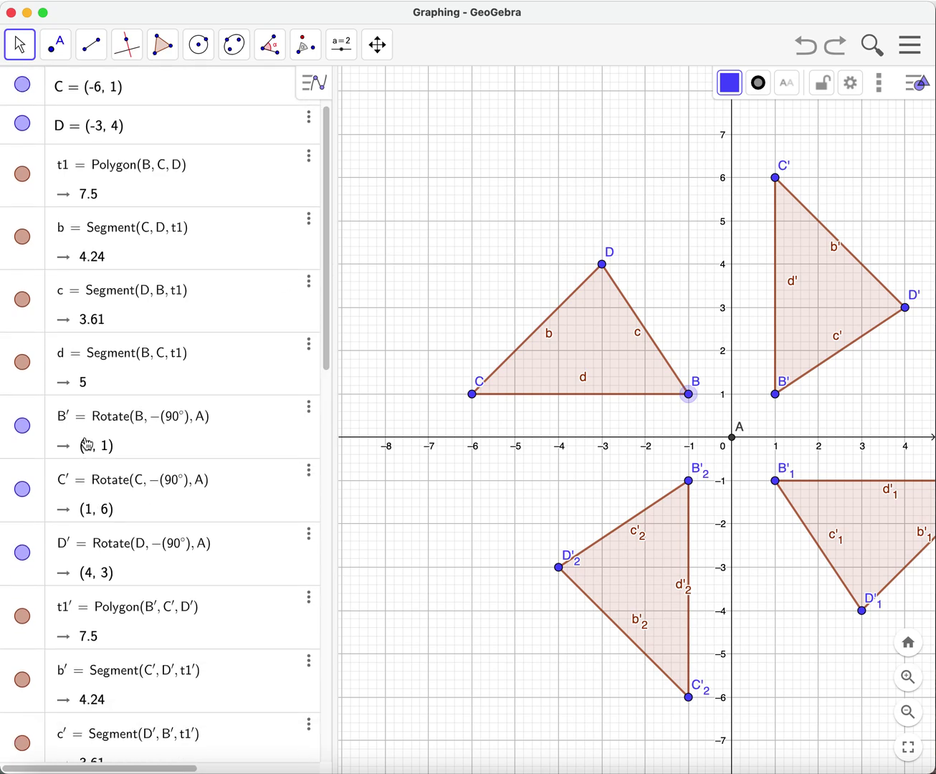
pyautogui.click(777, 394)
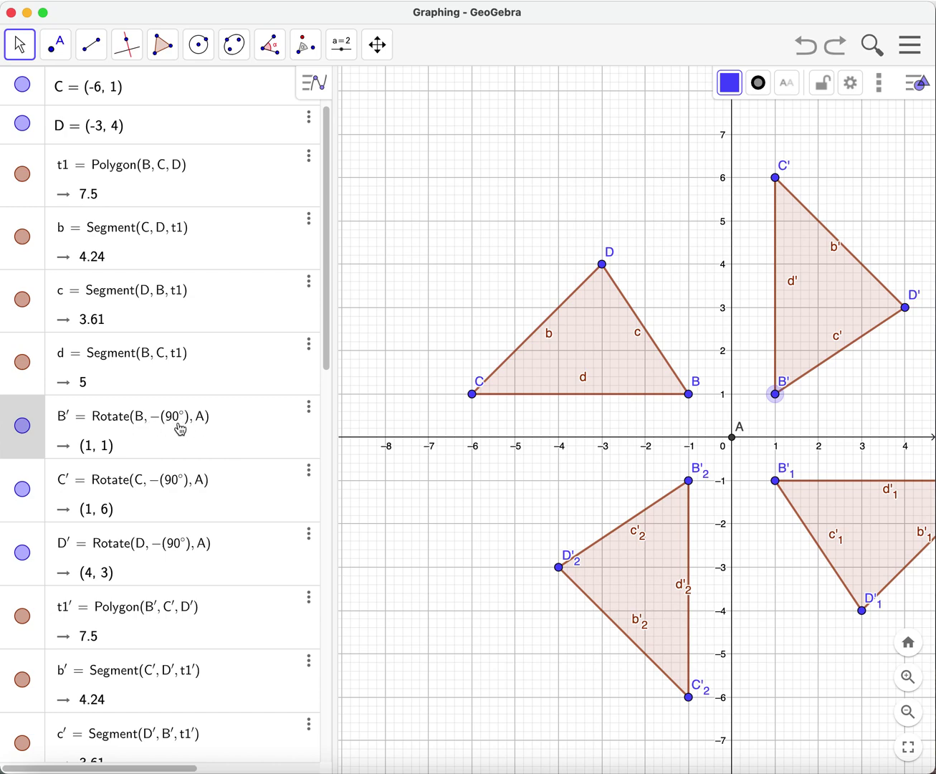
pyautogui.moveTo(327, 364); pyautogui.dragTo(326, 468)
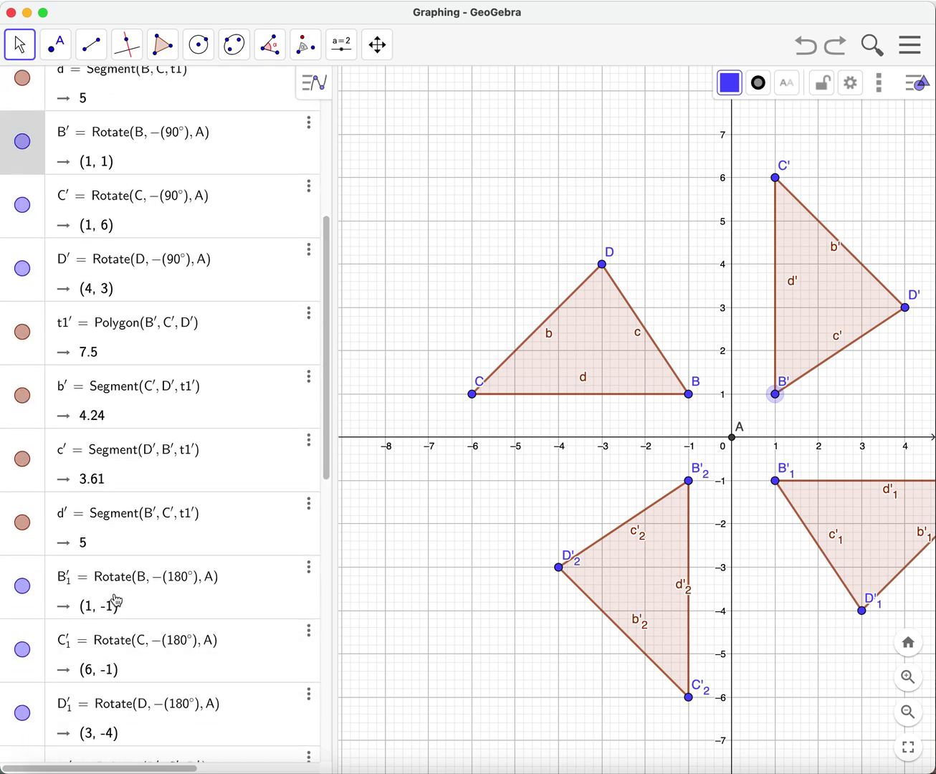
pyautogui.click(774, 481)
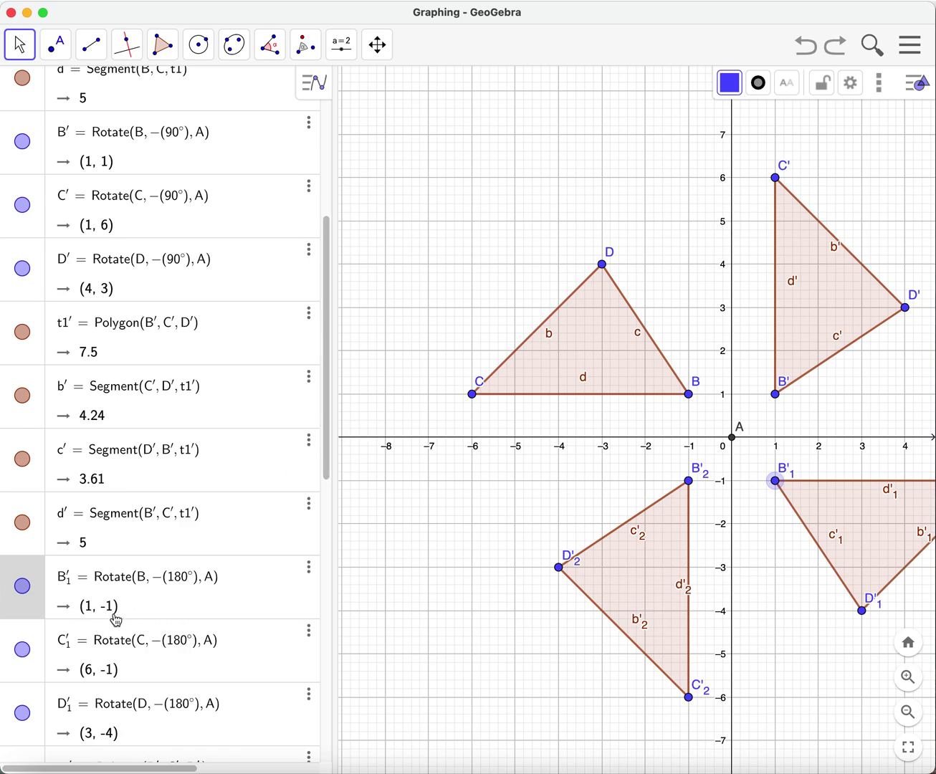
pyautogui.click(688, 481)
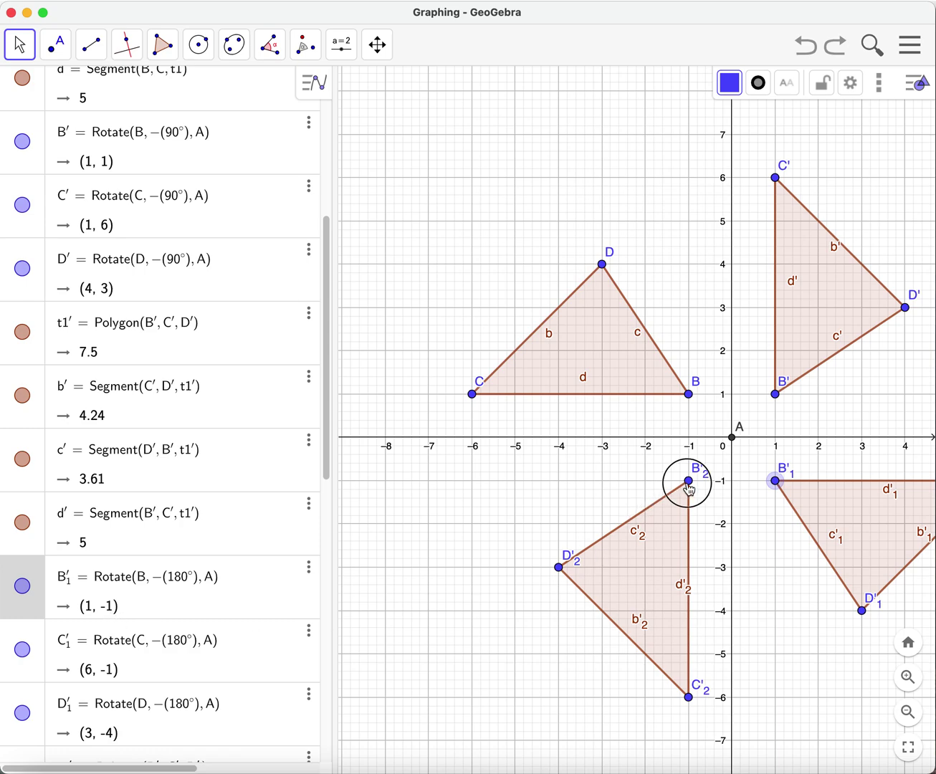
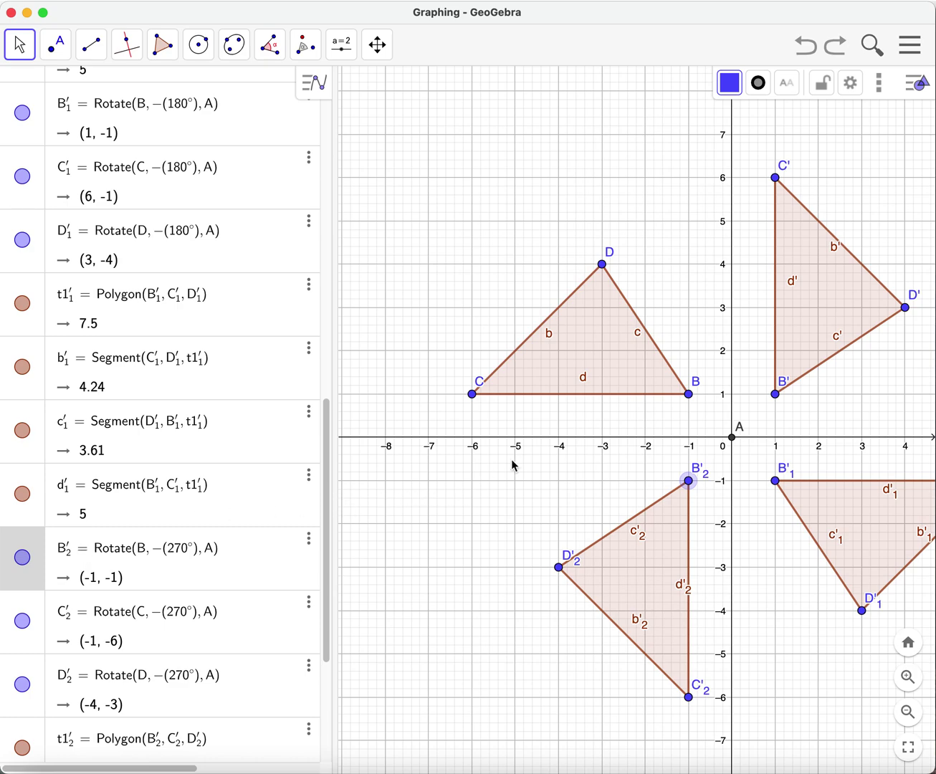
# - Examine the coordinates of vertex D's 90°, 180° and 270° rotated images in the object list
pyautogui.click(604, 266)
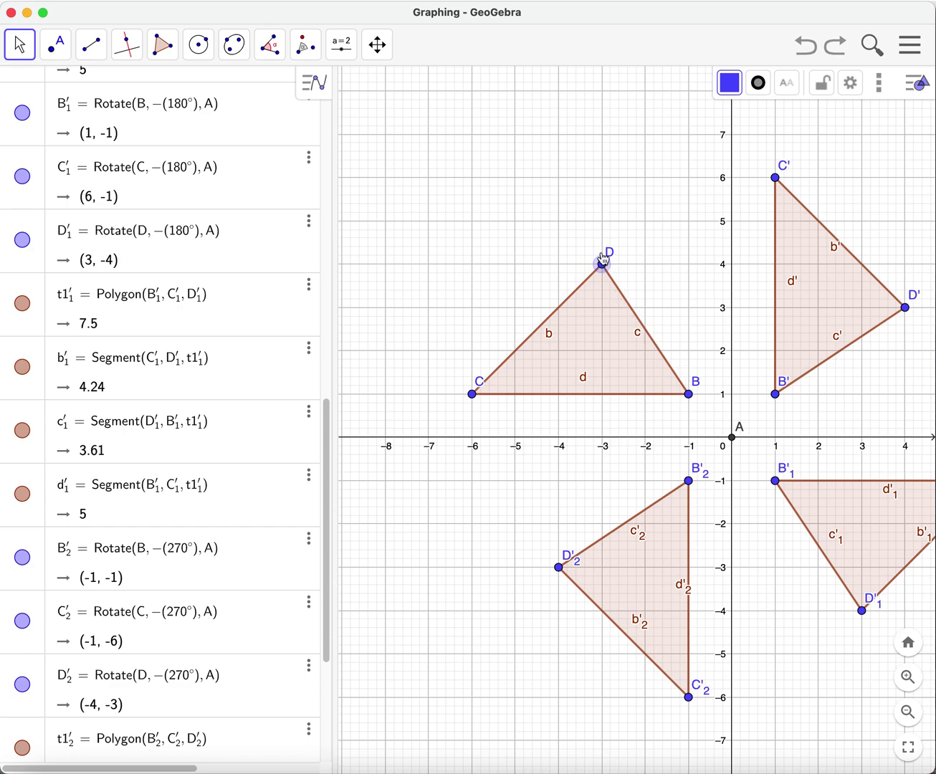
pyautogui.click(905, 311)
pyautogui.moveTo(327, 530); pyautogui.dragTo(319, 239)
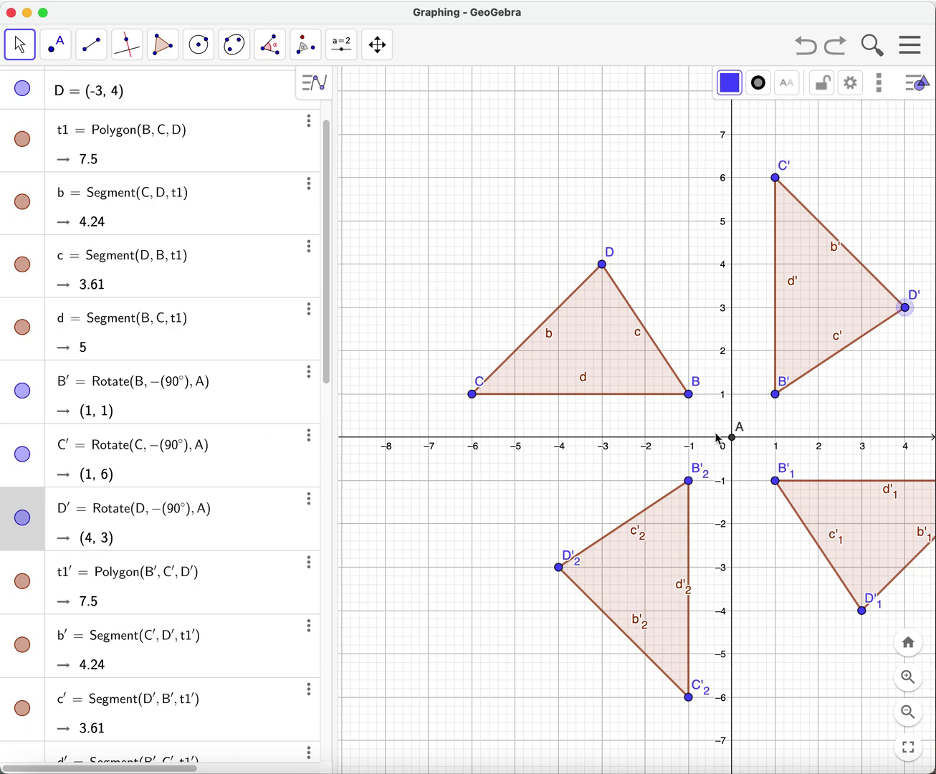
pyautogui.moveTo(717, 441); pyautogui.dragTo(630, 430)
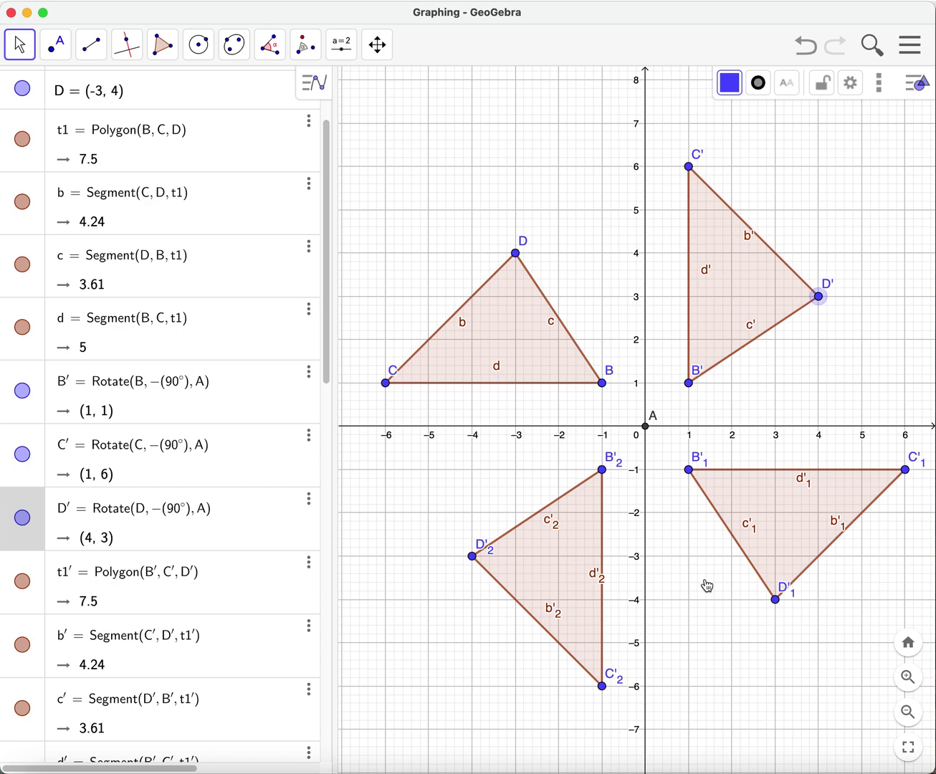
pyautogui.click(773, 599)
pyautogui.moveTo(329, 286); pyautogui.dragTo(329, 482)
pyautogui.scroll(-1, 95, 483)
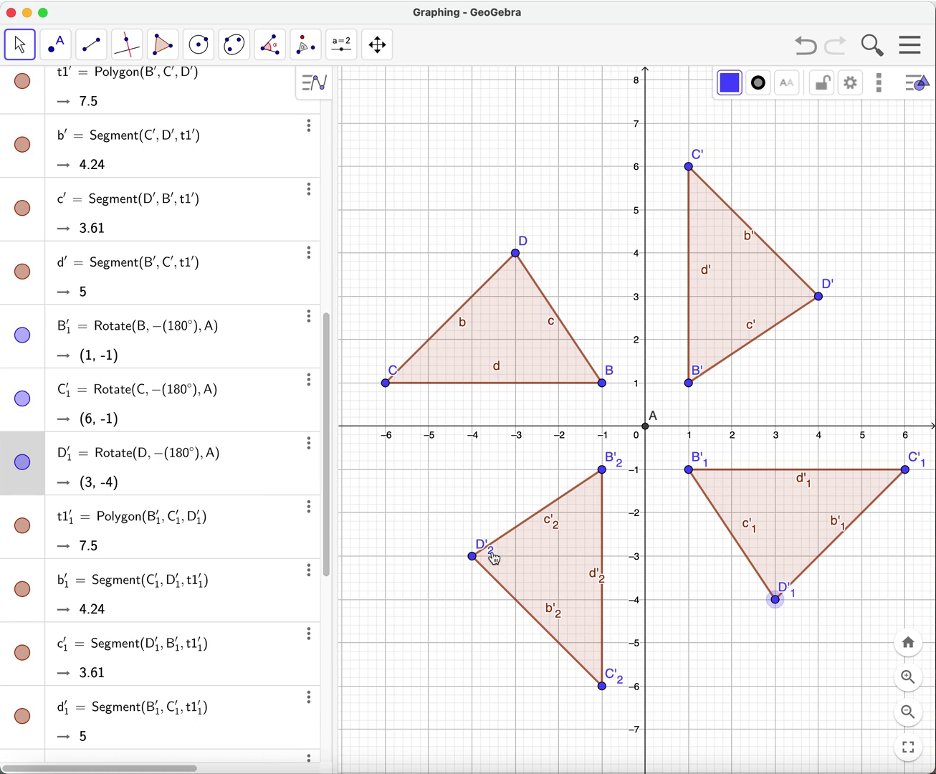
pyautogui.moveTo(326, 443); pyautogui.dragTo(324, 581)
pyautogui.scroll(-2, 142, 559)
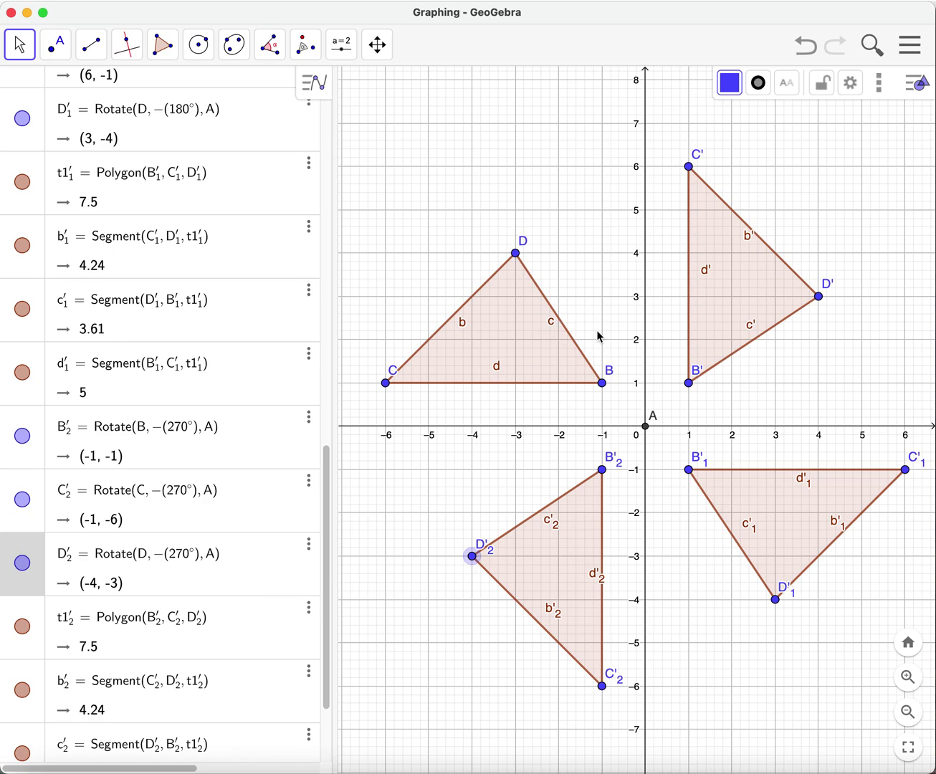
# - Draw a freehand arc with the Pen tool from vertex D over C' to vertex D'
pyautogui.click(21, 50)
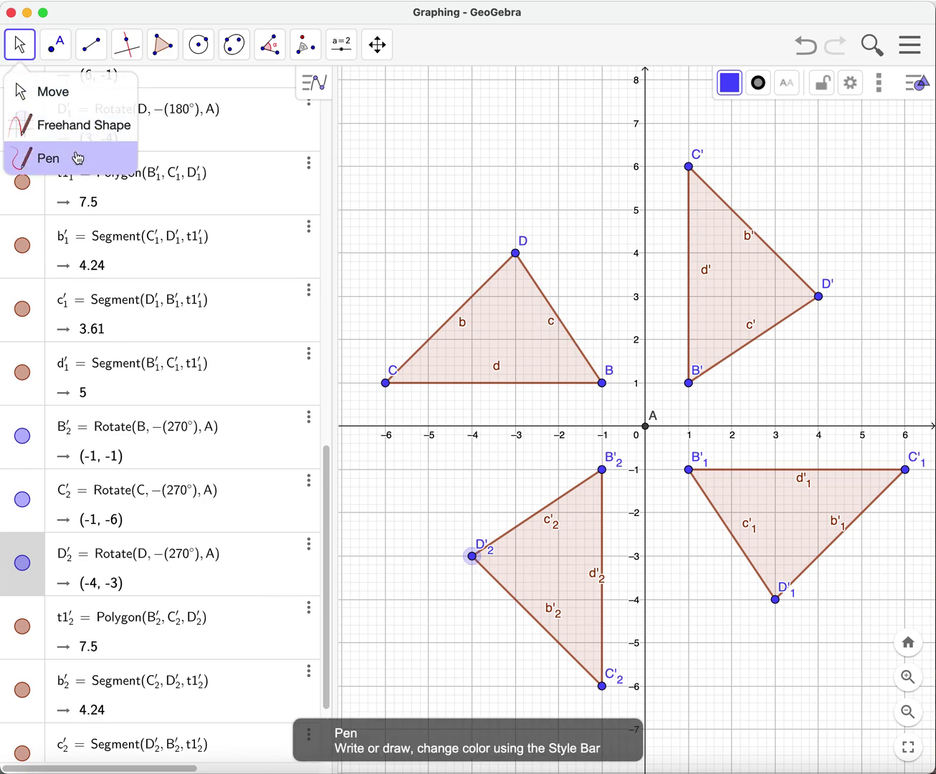
pyautogui.click(83, 161)
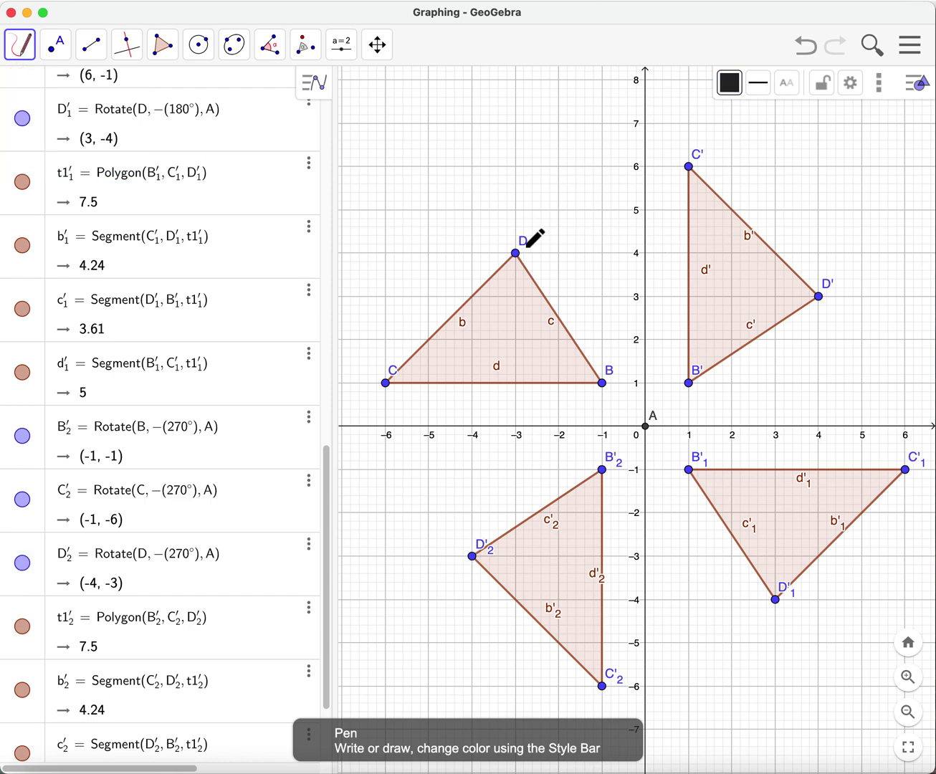
pyautogui.moveTo(523, 248)
pyautogui.mouseDown()
pyautogui.moveTo(555, 193)
pyautogui.moveTo(605, 162)
pyautogui.moveTo(811, 266)
pyautogui.mouseUp()
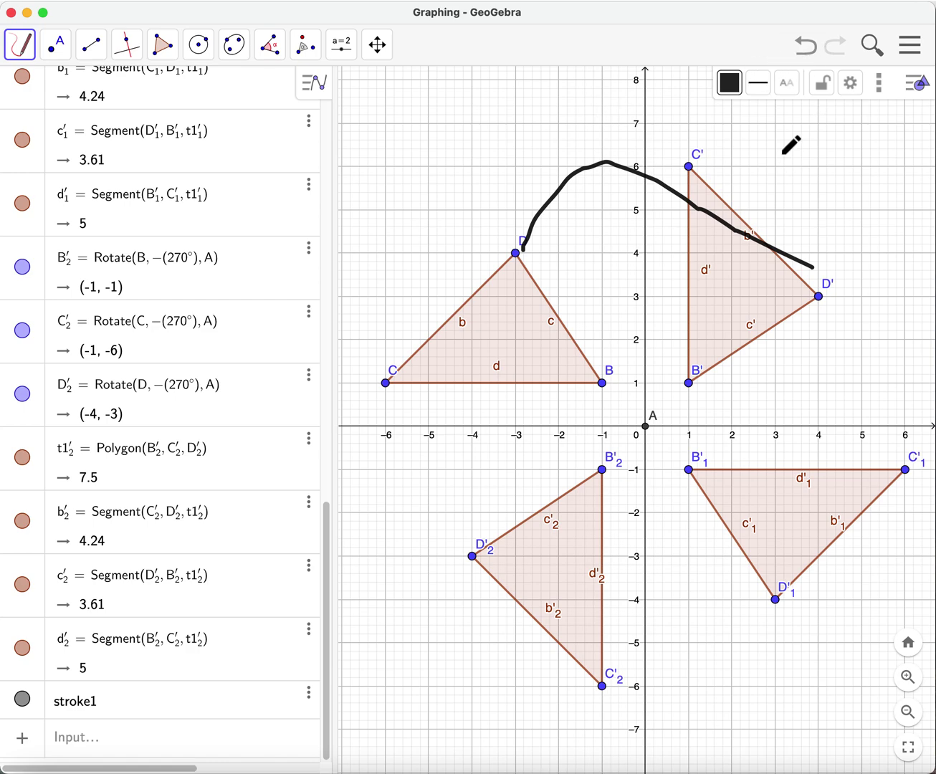
pyautogui.click(821, 41)
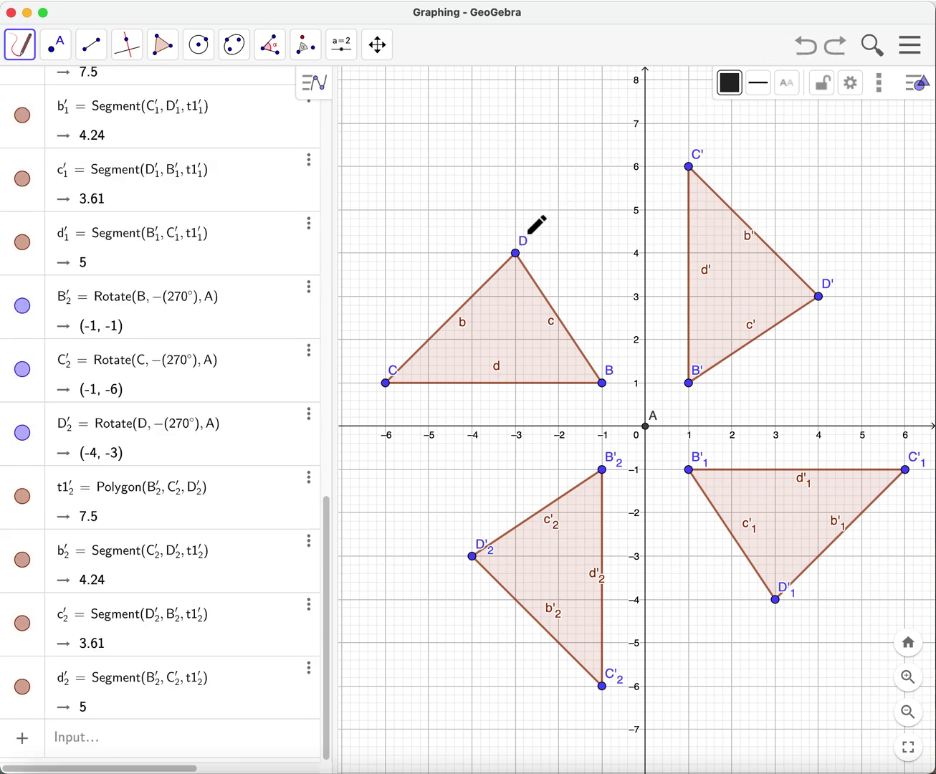
pyautogui.moveTo(522, 236)
pyautogui.mouseDown()
pyautogui.moveTo(555, 163)
pyautogui.moveTo(622, 126)
pyautogui.moveTo(709, 110)
pyautogui.moveTo(756, 131)
pyautogui.moveTo(817, 187)
pyautogui.moveTo(829, 262)
pyautogui.mouseUp()
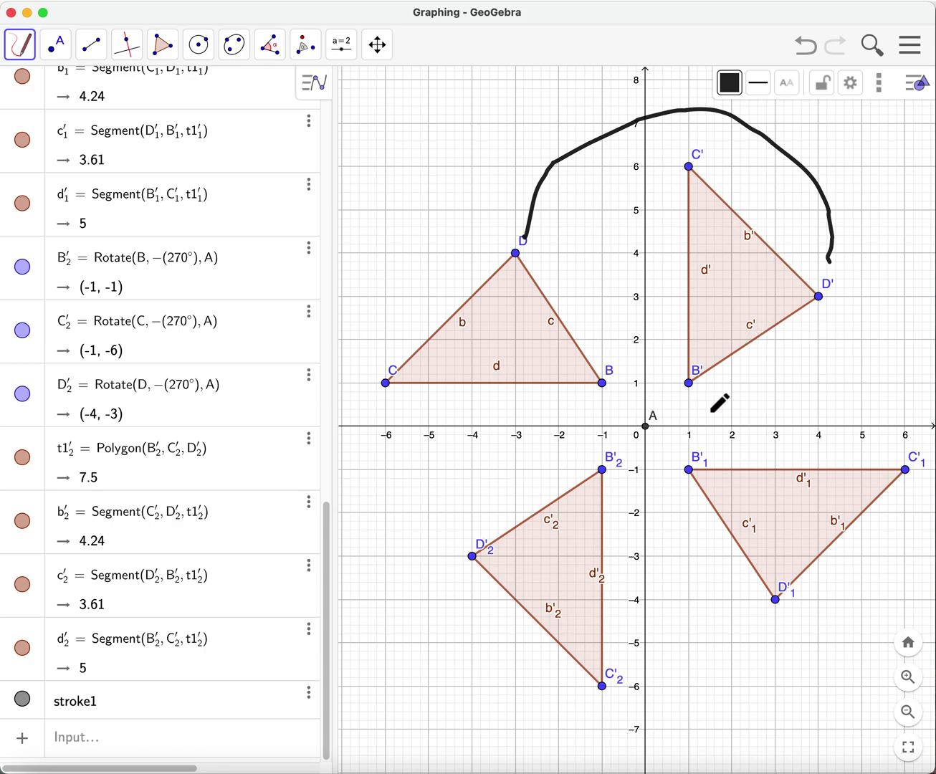
# - Draw freehand Pen arcs around the outside of the triangles from D' to D'1, from D'1 to D'2, and from D'2 back to D
pyautogui.click(19, 44)
pyautogui.click(22, 89)
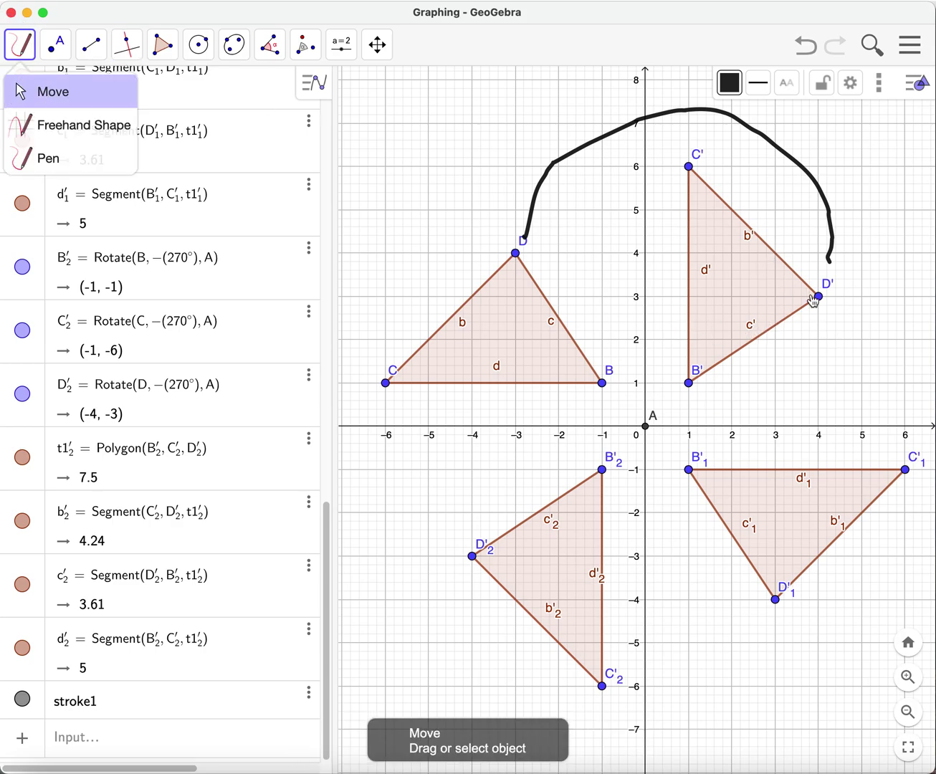
pyautogui.scroll(3, 790, 373)
pyautogui.scroll(-5, 791, 371)
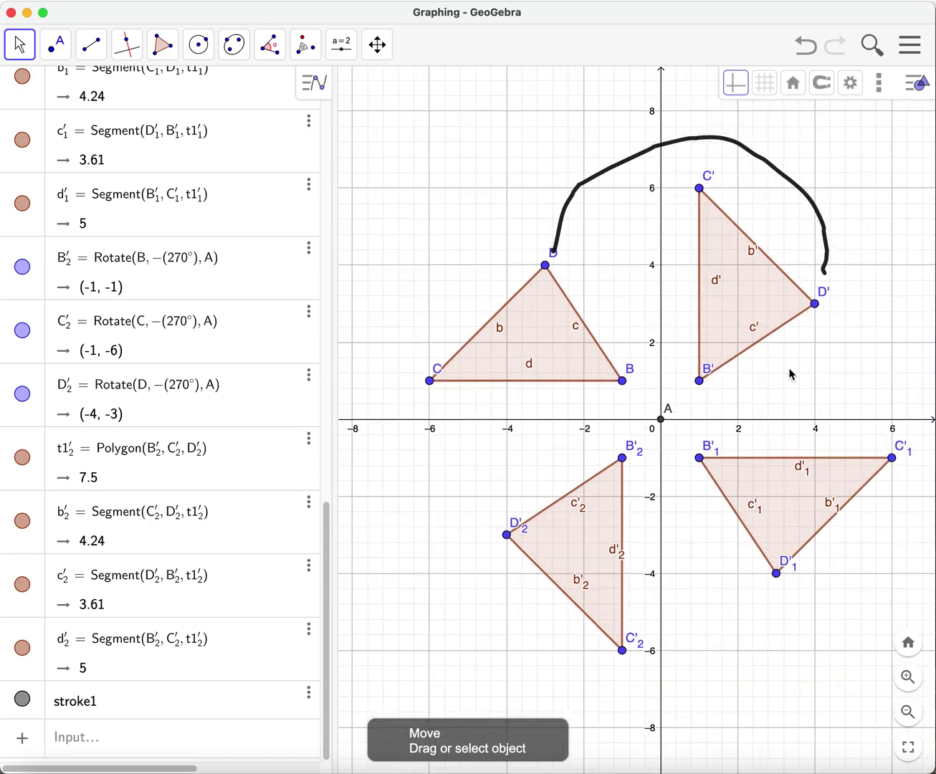
pyautogui.scroll(-2, 791, 374)
pyautogui.scroll(1, 783, 381)
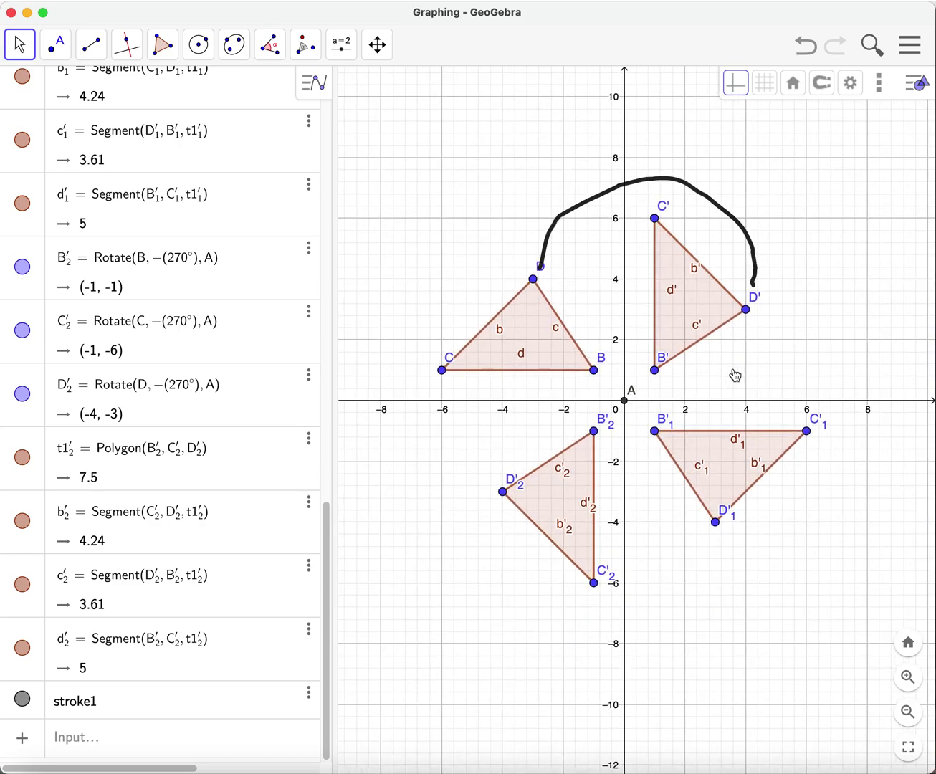
pyautogui.click(19, 44)
pyautogui.click(58, 162)
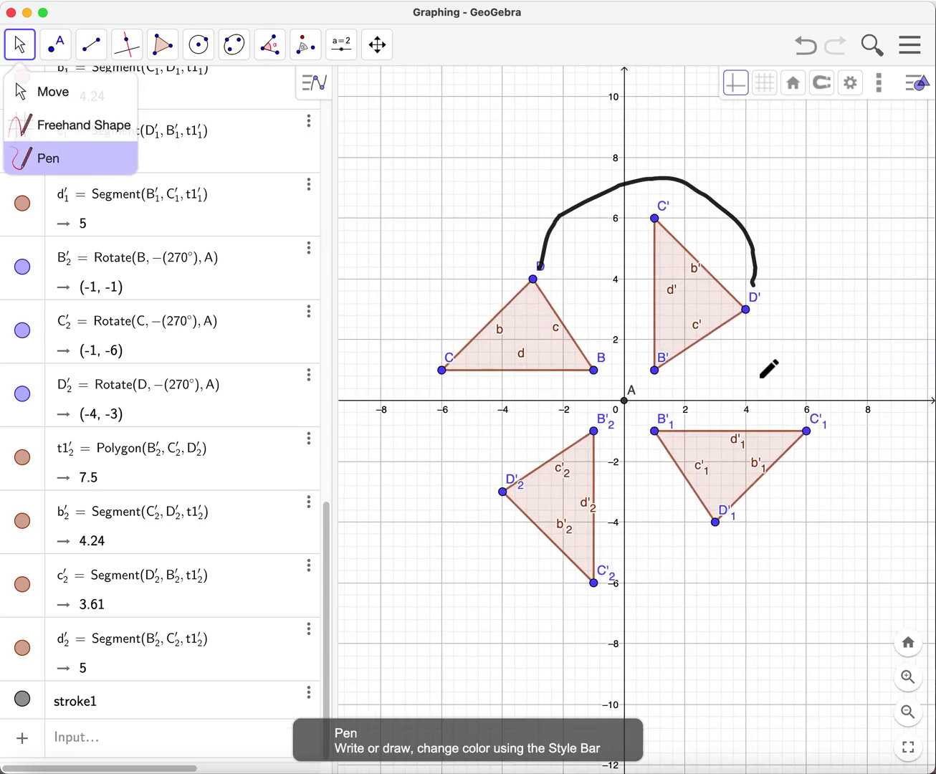
pyautogui.moveTo(754, 313)
pyautogui.mouseDown()
pyautogui.moveTo(836, 336)
pyautogui.moveTo(881, 379)
pyautogui.moveTo(879, 436)
pyautogui.moveTo(863, 470)
pyautogui.moveTo(842, 488)
pyautogui.moveTo(754, 517)
pyautogui.moveTo(679, 599)
pyautogui.moveTo(597, 627)
pyautogui.moveTo(532, 629)
pyautogui.moveTo(486, 604)
pyautogui.moveTo(464, 559)
pyautogui.moveTo(459, 499)
pyautogui.moveTo(479, 496)
pyautogui.moveTo(395, 450)
pyautogui.moveTo(378, 412)
pyautogui.moveTo(372, 330)
pyautogui.moveTo(392, 275)
pyautogui.moveTo(429, 235)
pyautogui.moveTo(467, 228)
pyautogui.moveTo(533, 278)
pyautogui.mouseUp()
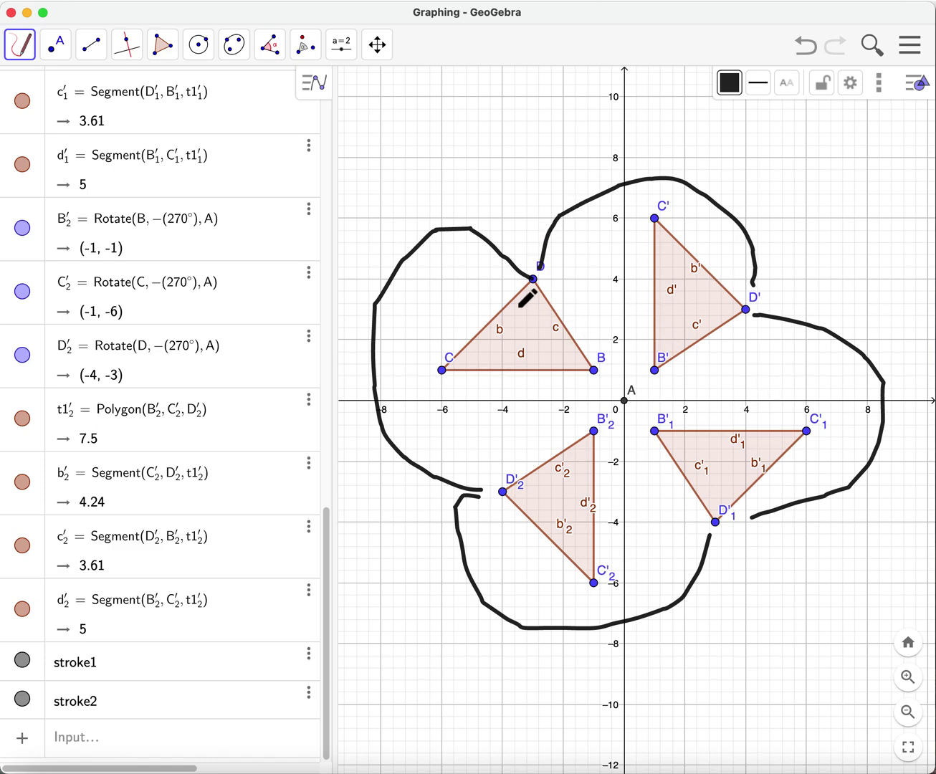
# - Undo all the freehand Pen arcs drawn around the outside of the triangles
pyautogui.click(806, 48)
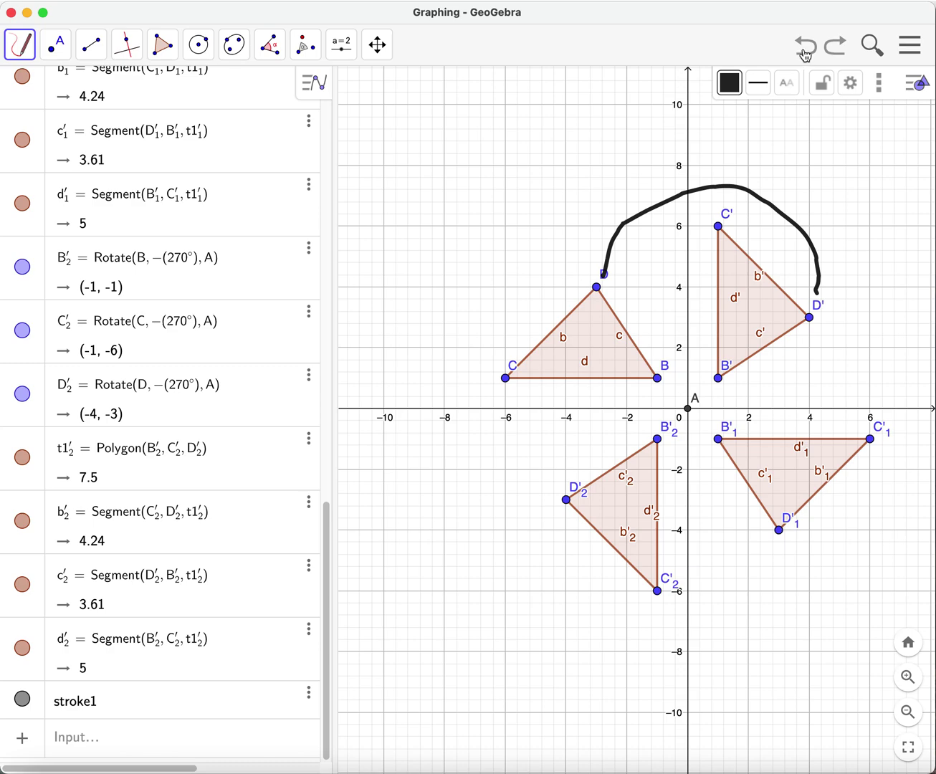
pyautogui.click(807, 47)
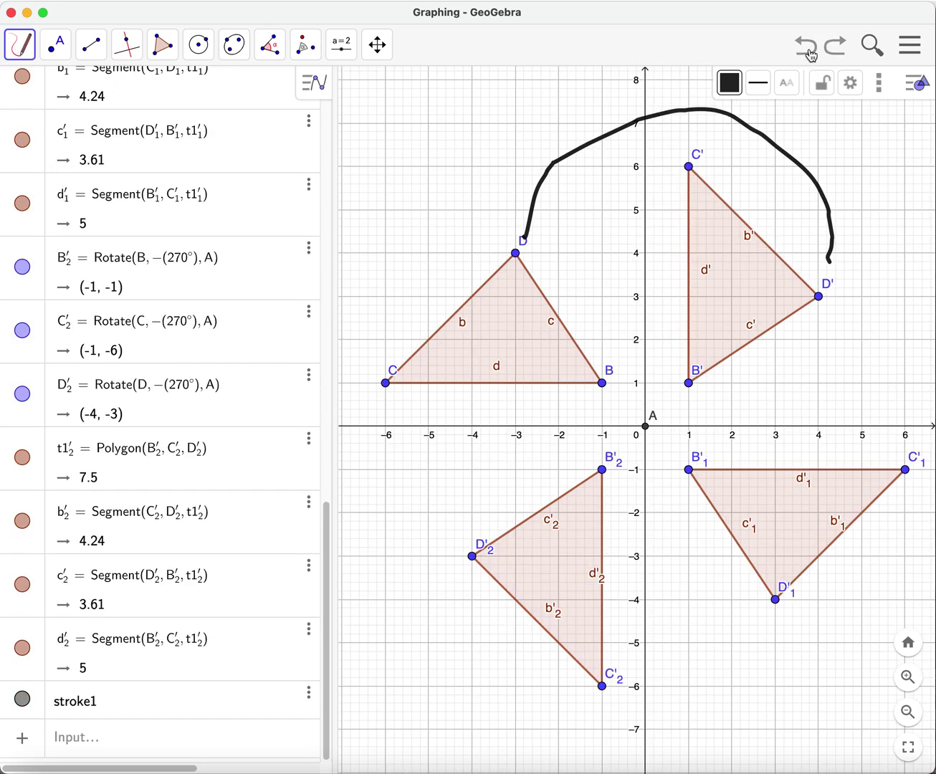
pyautogui.click(807, 50)
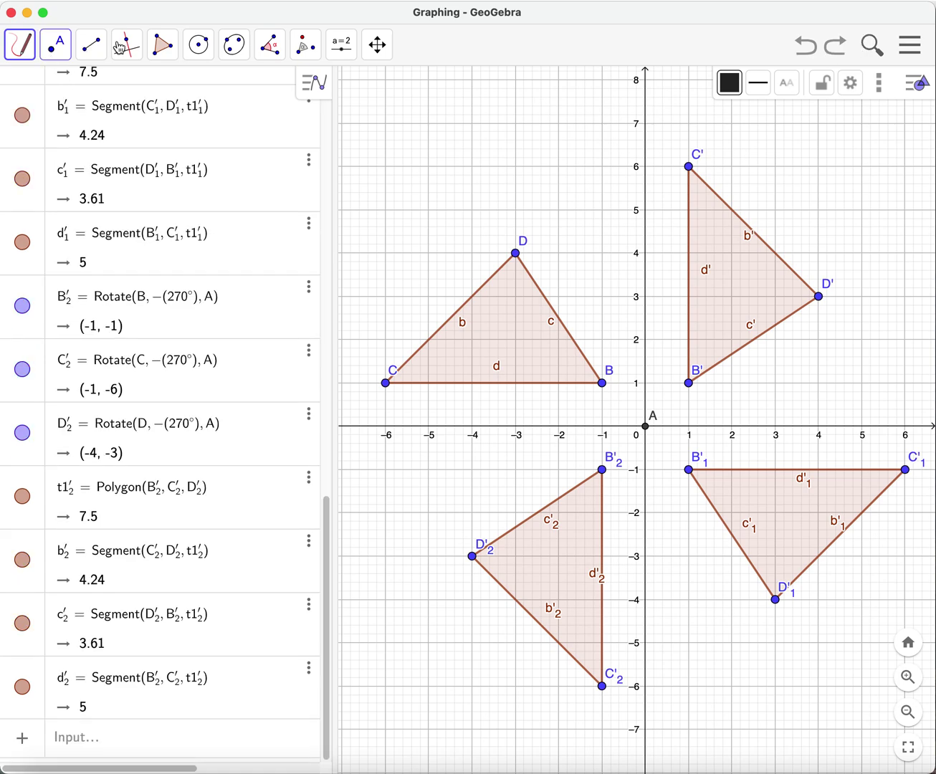
# - Draw segments from B to B', B' to B'1, B'1 to B'2 and B'2 back to B, forming a square around the origin
pyautogui.click(90, 45)
pyautogui.click(113, 91)
pyautogui.click(126, 129)
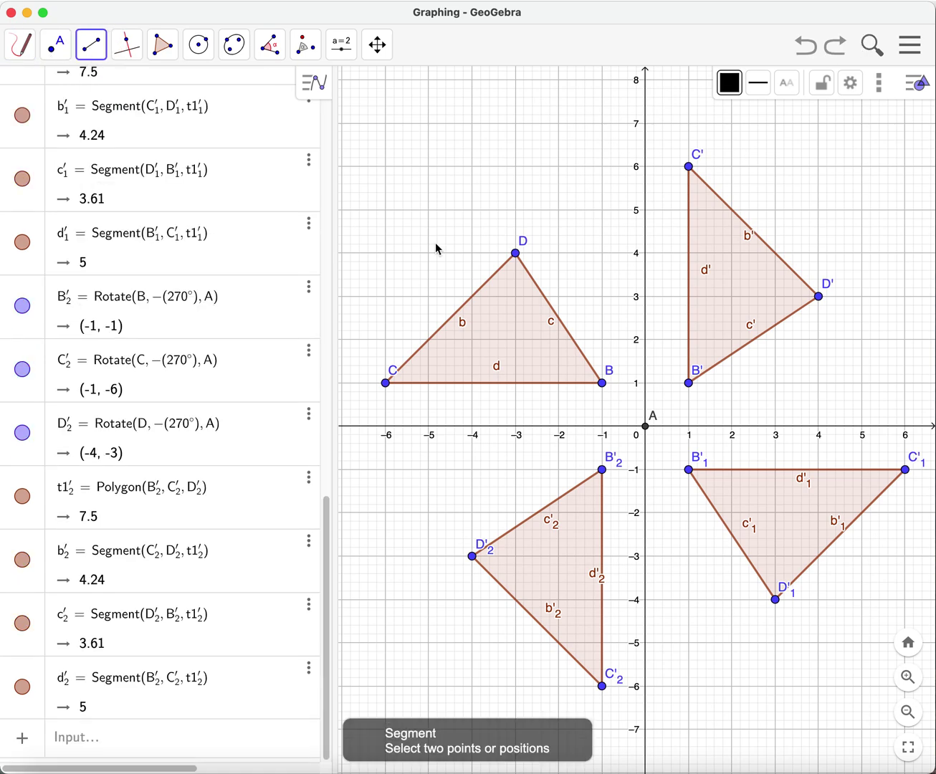
pyautogui.click(100, 51)
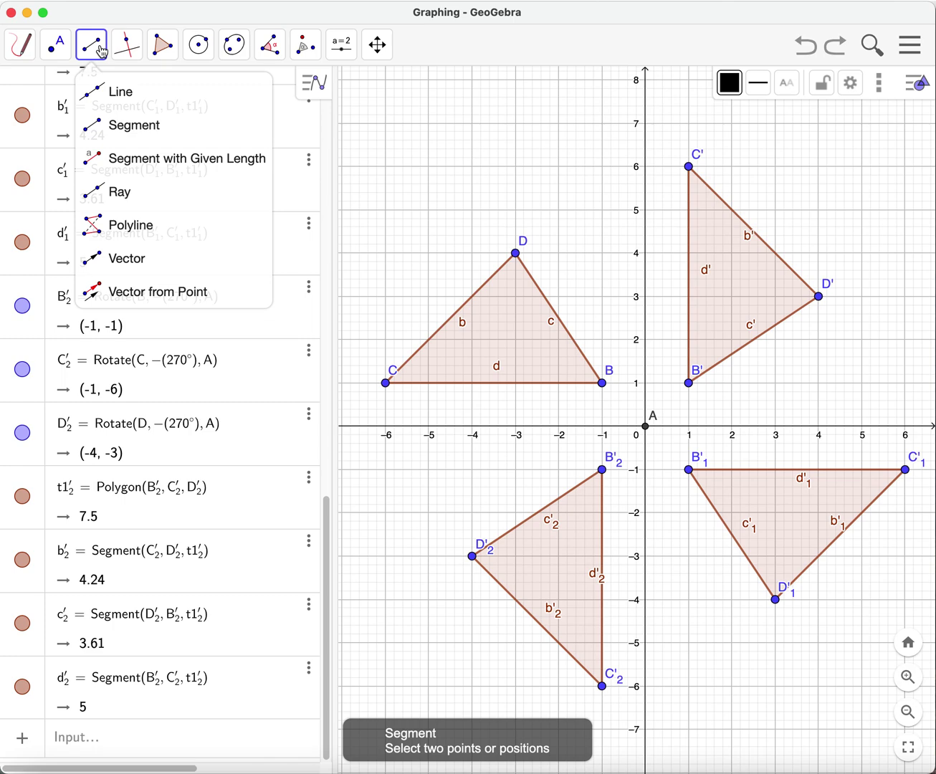
pyautogui.click(100, 50)
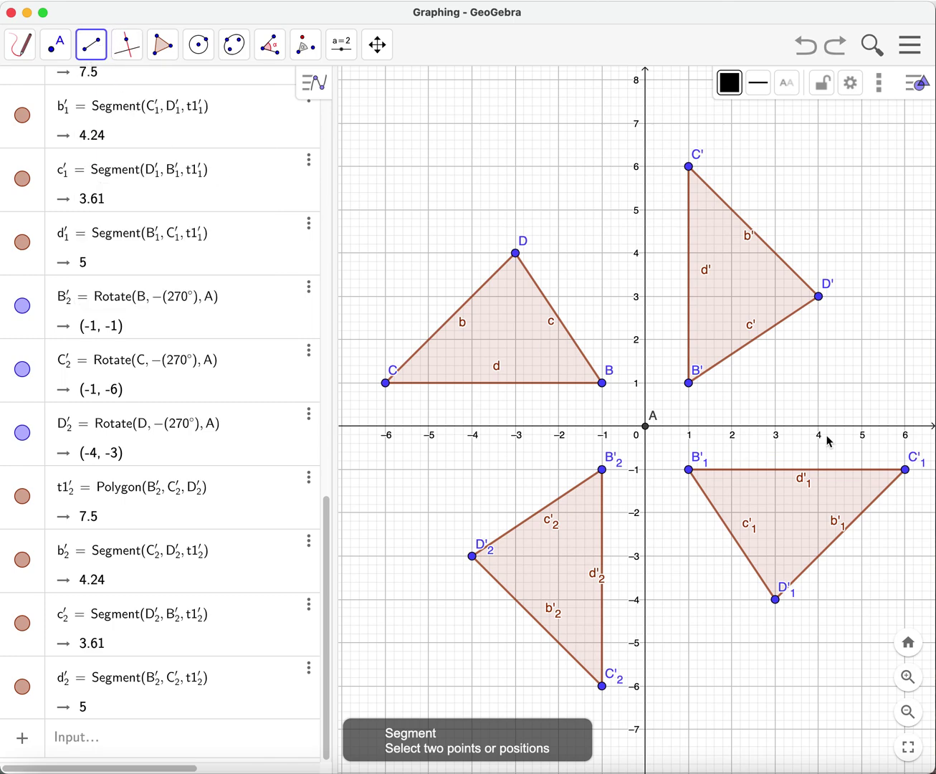
pyautogui.click(601, 383)
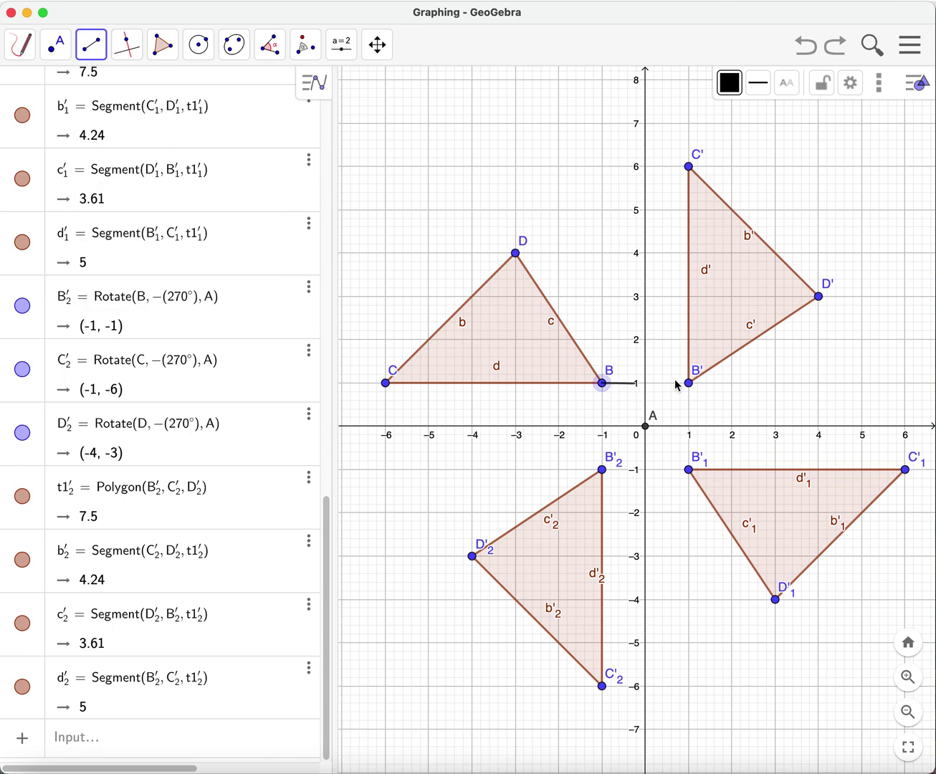
pyautogui.click(689, 382)
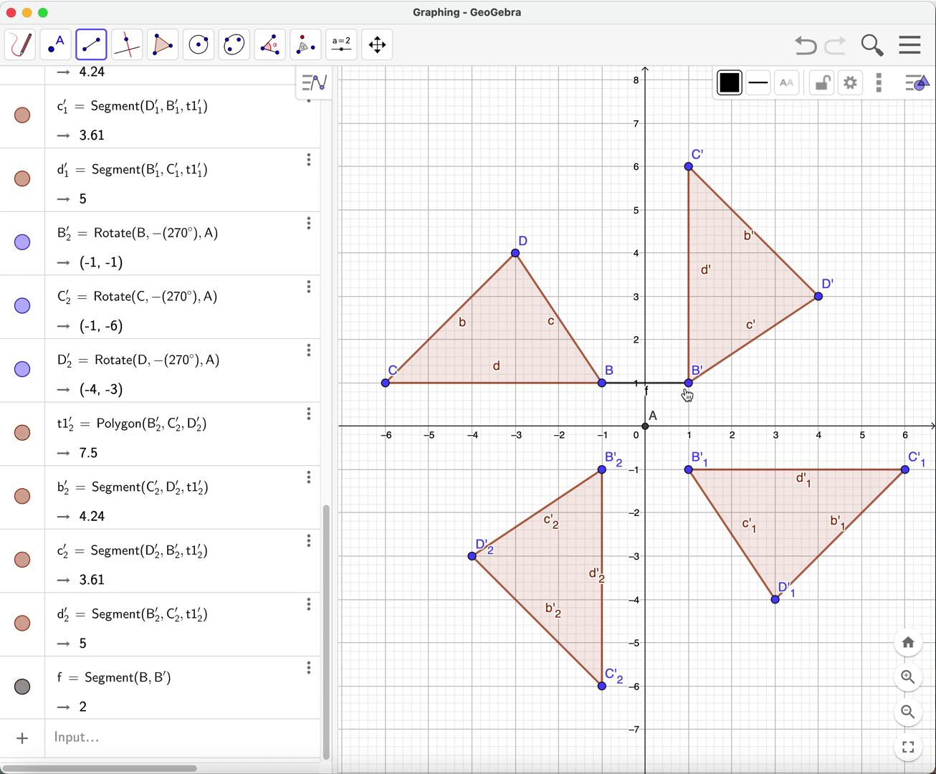
pyautogui.click(689, 382)
pyautogui.click(688, 469)
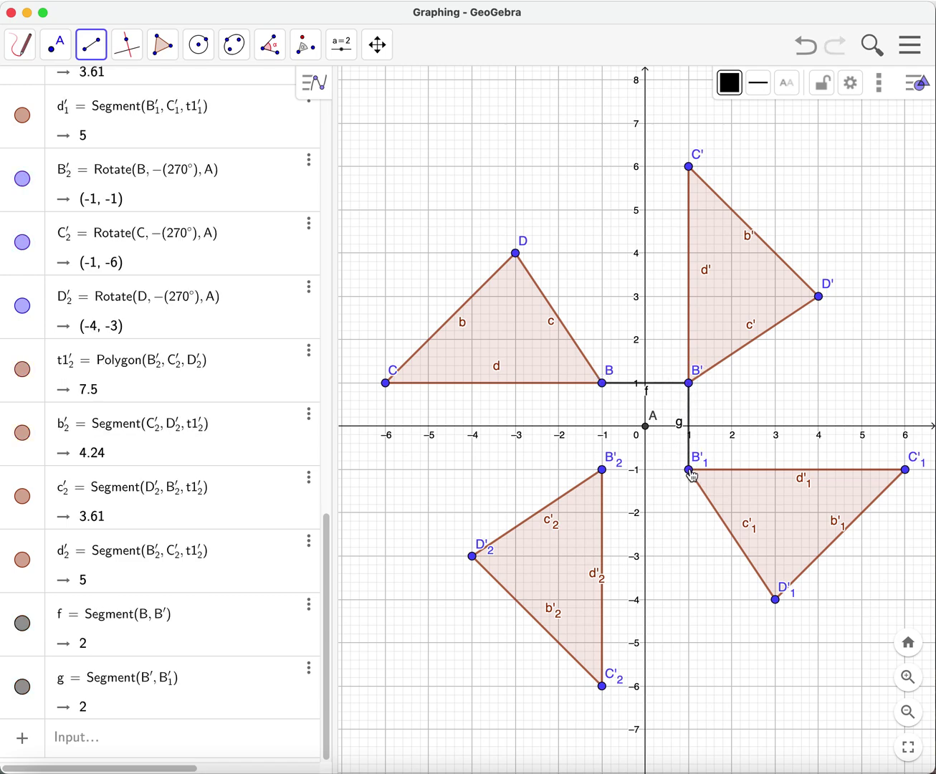
pyautogui.click(689, 469)
pyautogui.click(602, 470)
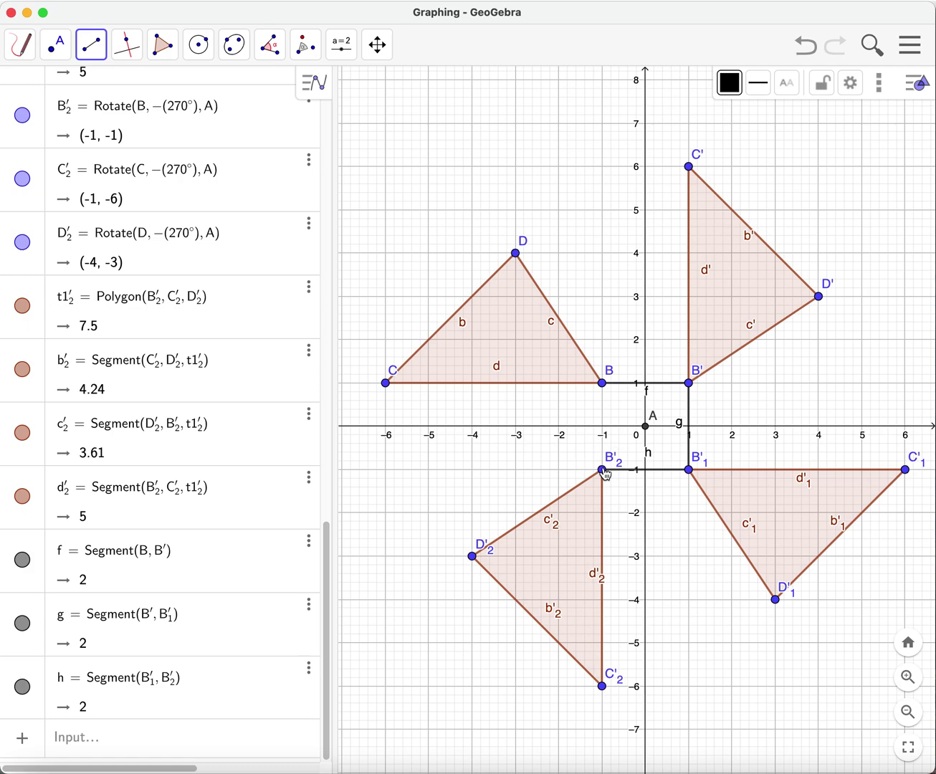
pyautogui.click(602, 469)
pyautogui.click(601, 384)
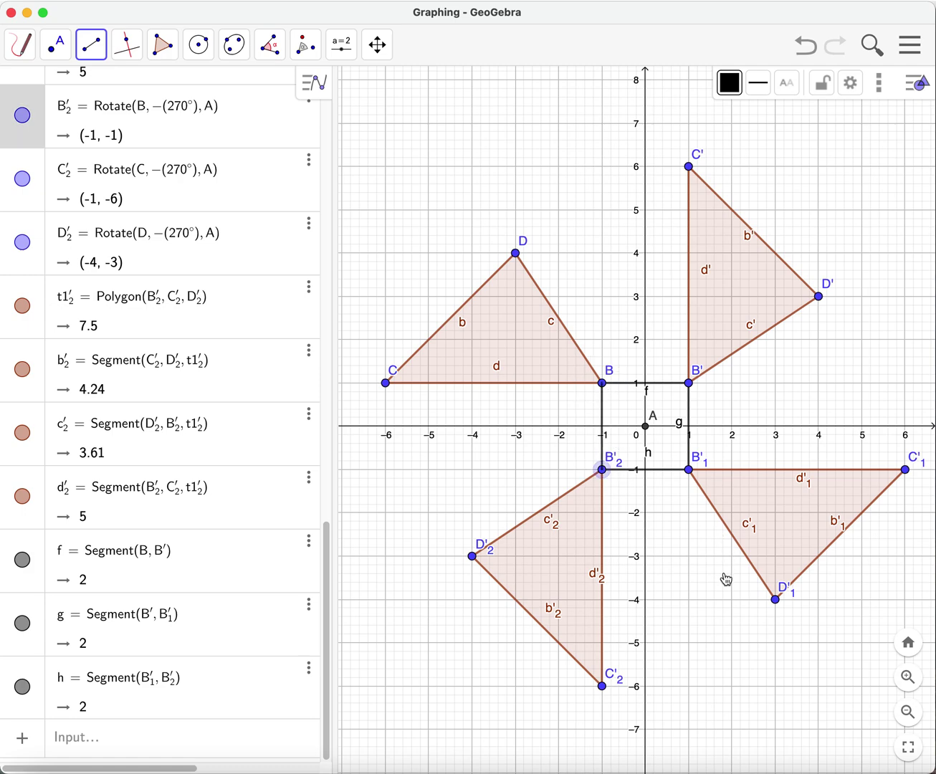